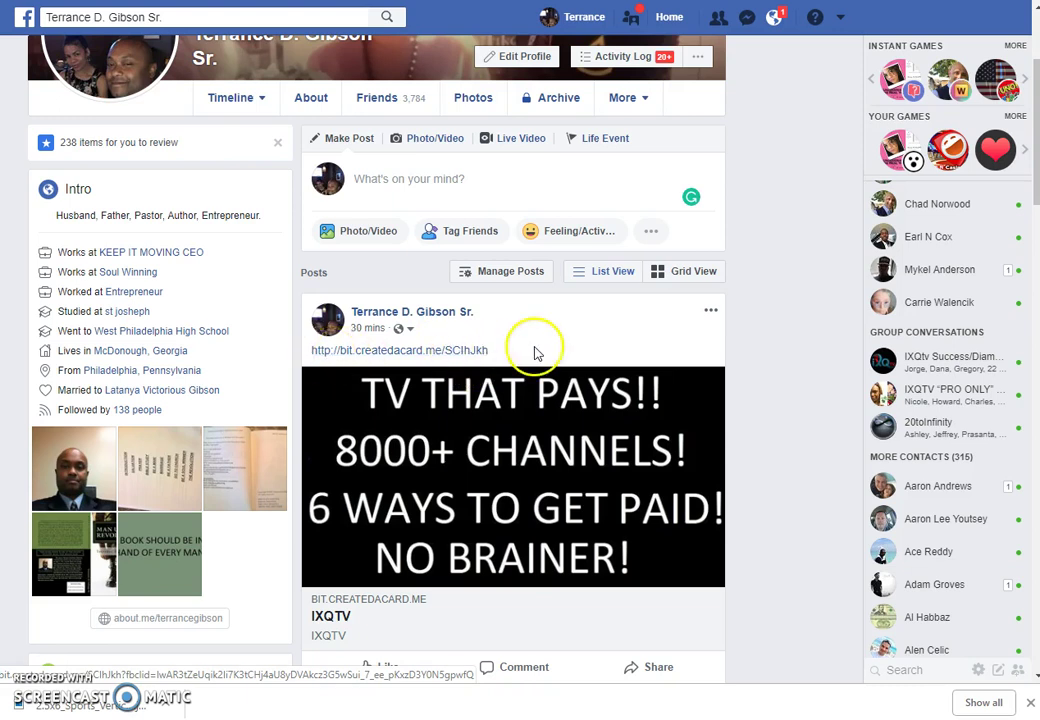
Step: Select the bit.createdacard.me link text in the latest IXQTV post on the timeline
{"action": "left_click_drag", "start_coordinate": [486, 350], "coordinate": [316, 351]}
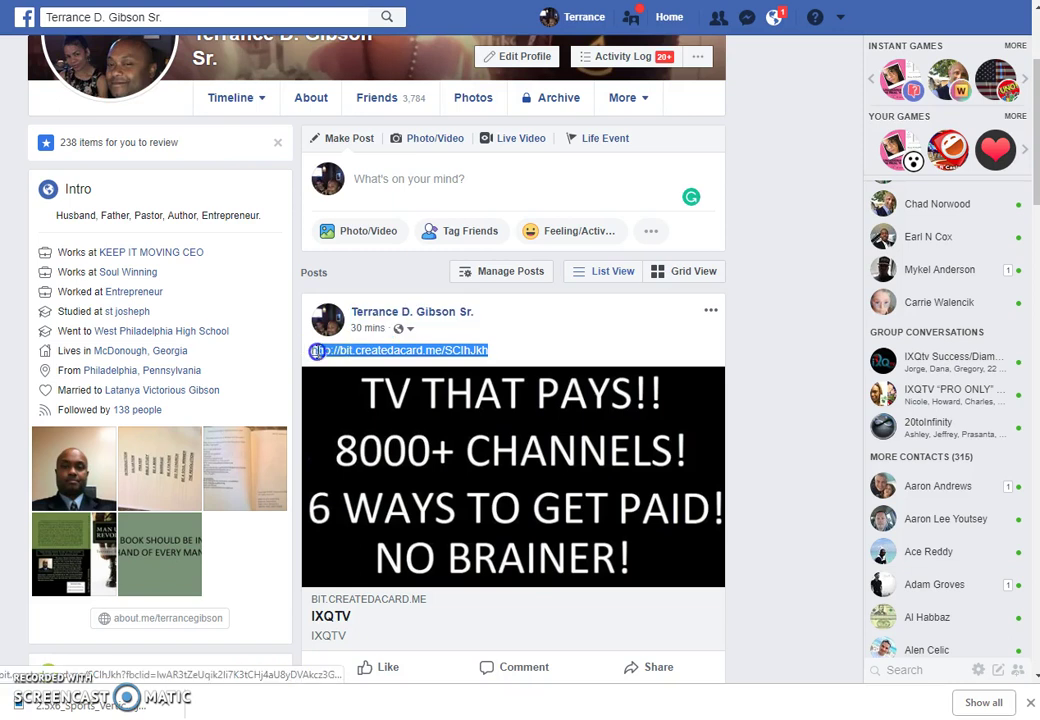
{"action": "right_click", "coordinate": [342, 353]}
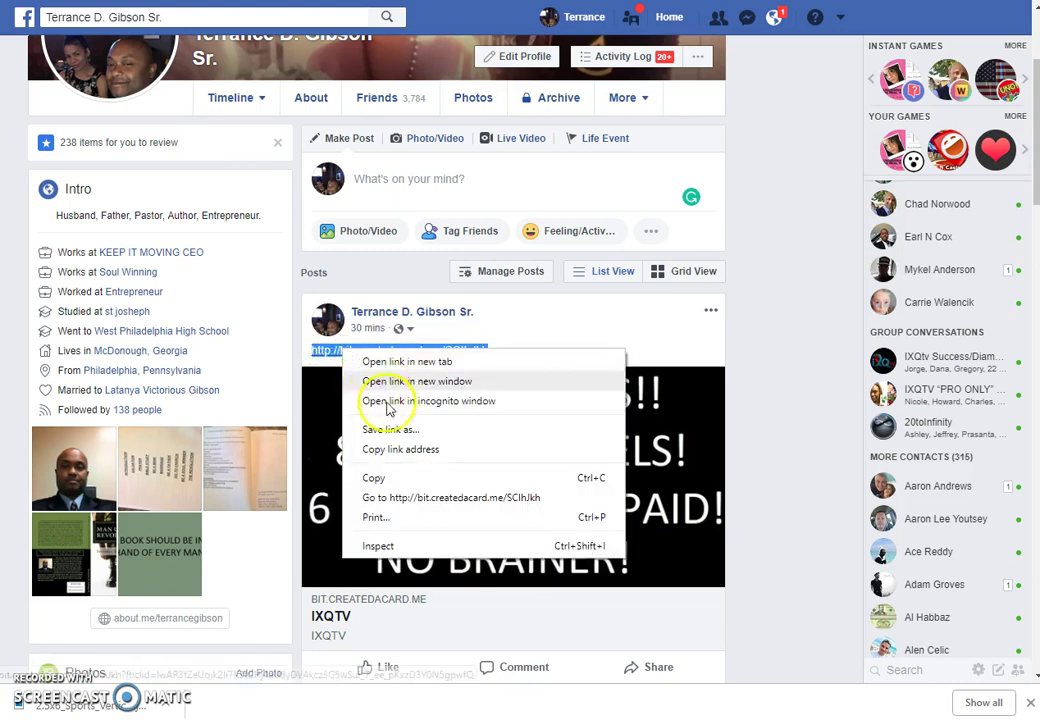
{"action": "left_click", "coordinate": [386, 480]}
{"action": "left_click", "coordinate": [428, 196]}
{"action": "right_click", "coordinate": [428, 187]}
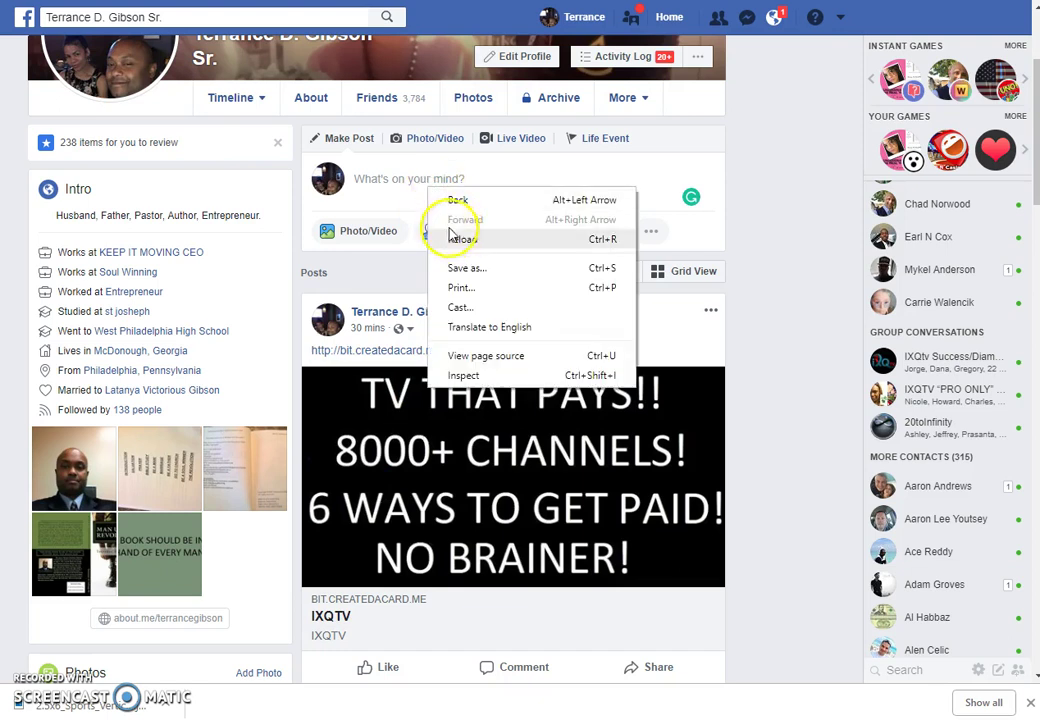
{"action": "left_click", "coordinate": [397, 179]}
{"action": "right_click", "coordinate": [395, 179]}
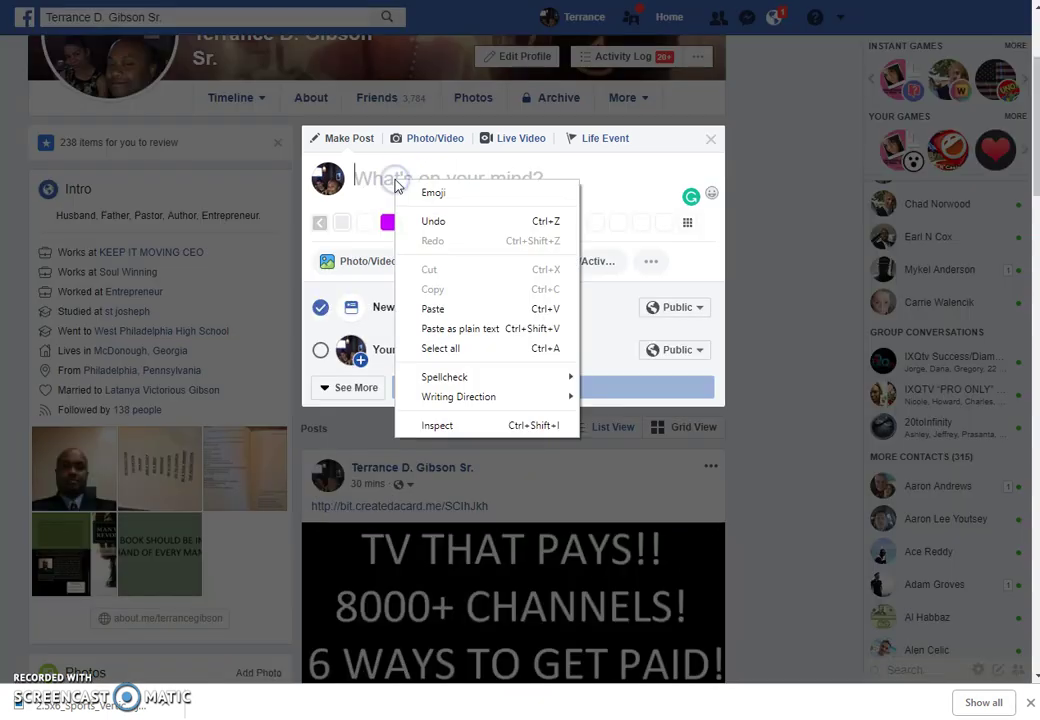
{"action": "left_click", "coordinate": [438, 304]}
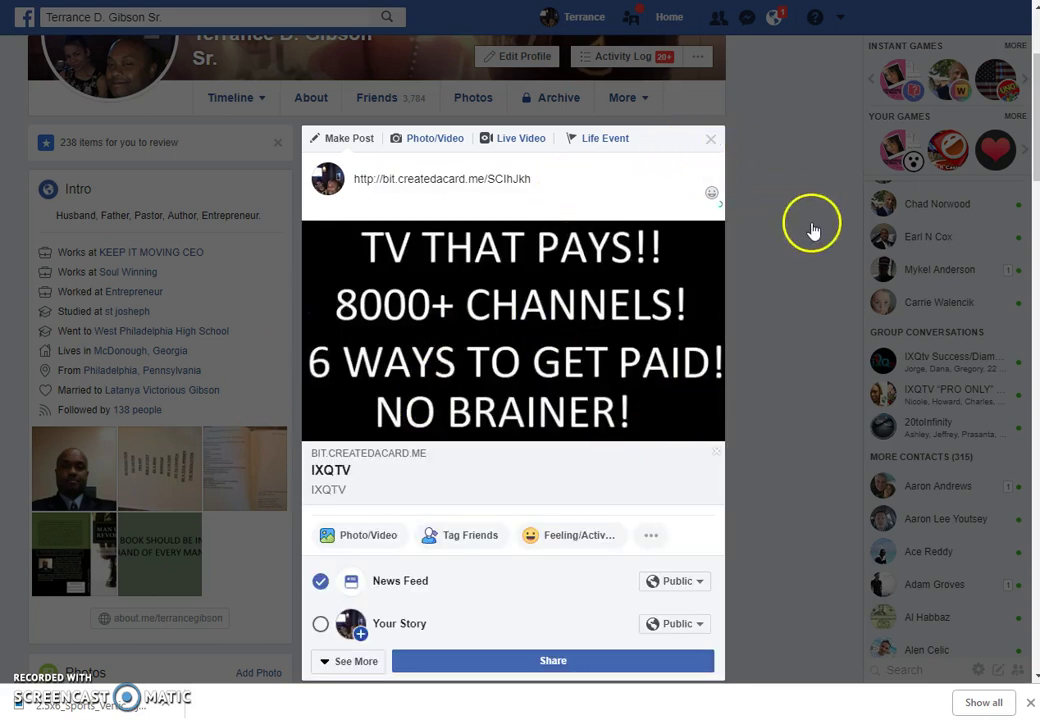
{"action": "scroll", "coordinate": [812, 230], "scroll_direction": "down", "scroll_amount": 5}
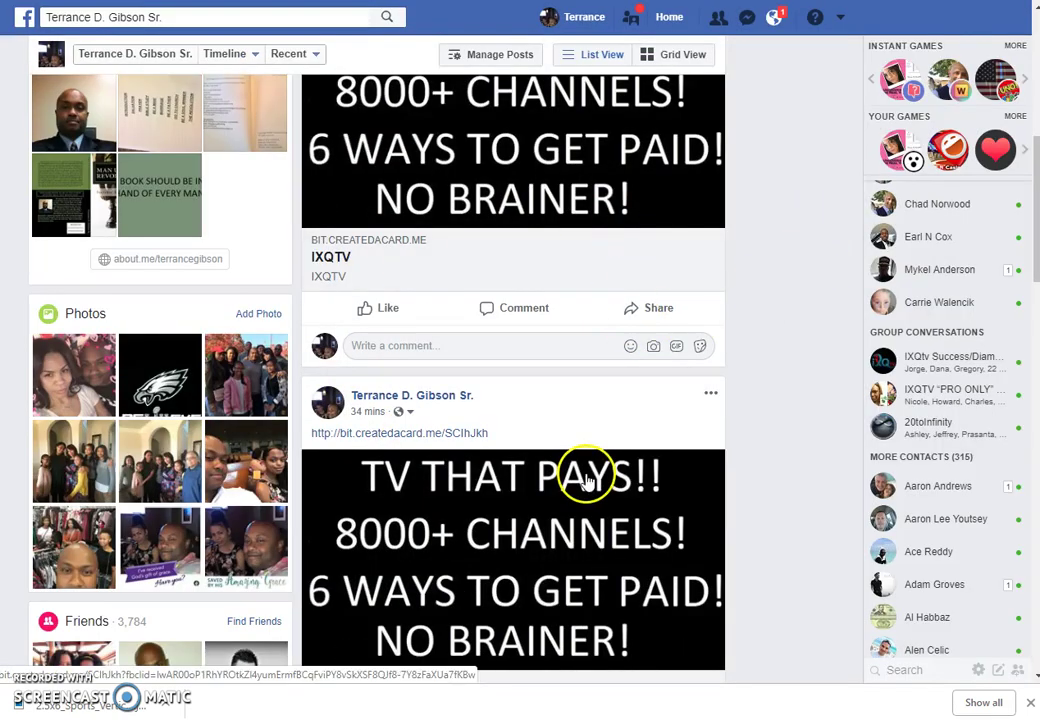
{"action": "scroll", "coordinate": [588, 482], "scroll_direction": "up", "scroll_amount": 3}
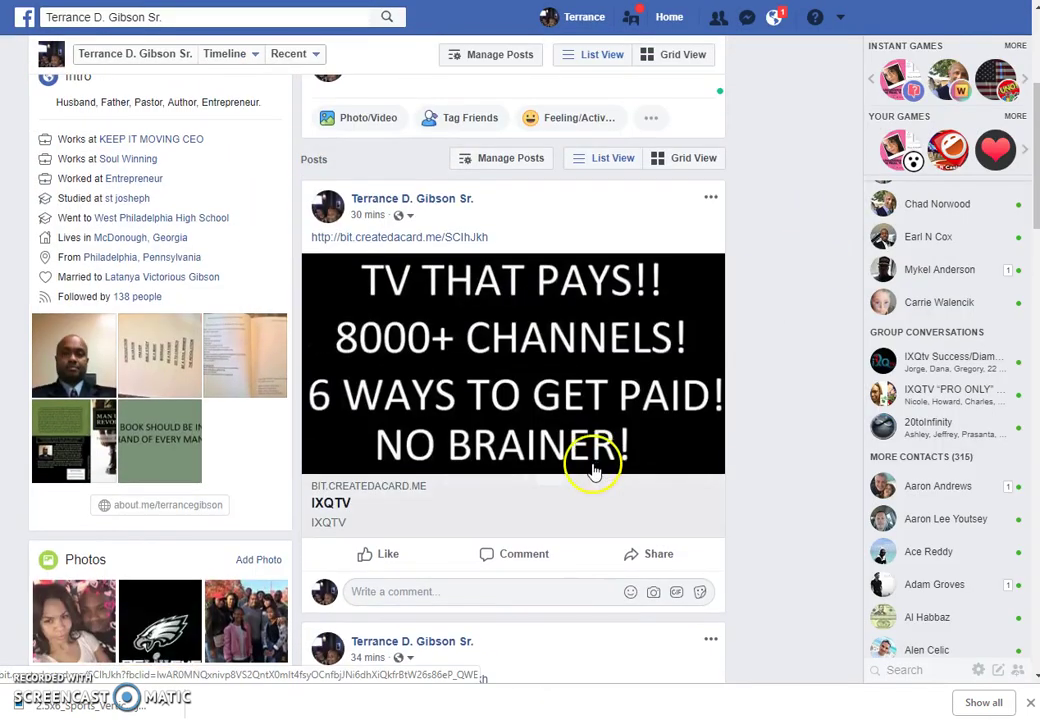
{"action": "scroll", "coordinate": [425, 504], "scroll_direction": "up", "scroll_amount": 2}
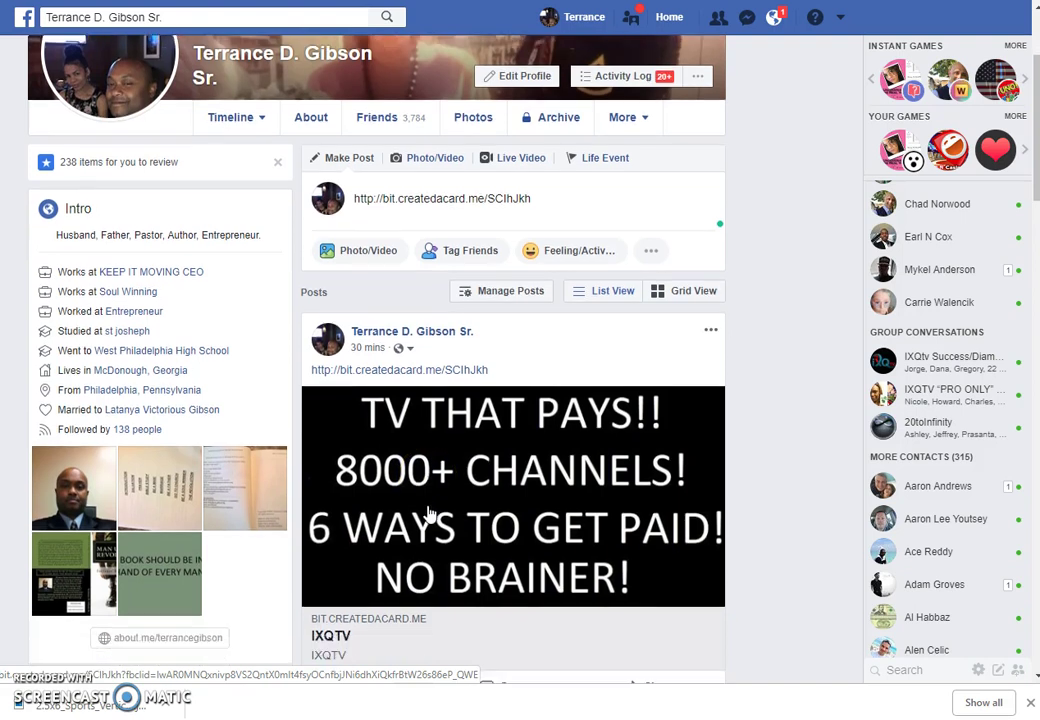
{"action": "scroll", "coordinate": [428, 512], "scroll_direction": "down", "scroll_amount": 6}
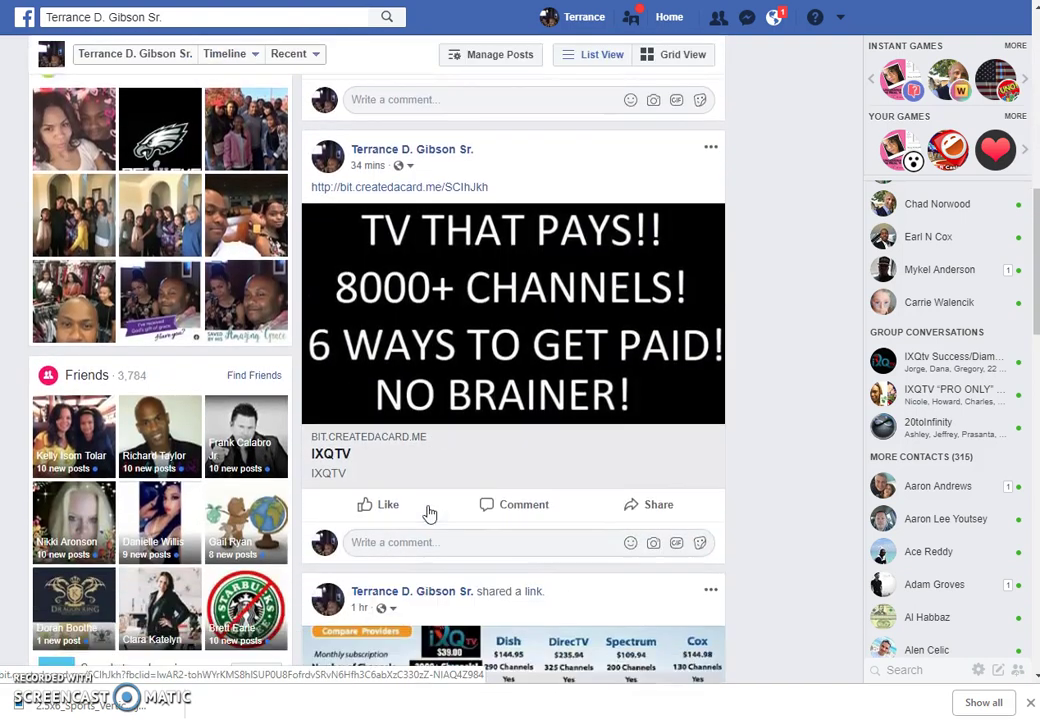
{"action": "scroll", "coordinate": [429, 514], "scroll_direction": "down", "scroll_amount": 2}
{"action": "scroll", "coordinate": [455, 485], "scroll_direction": "down", "scroll_amount": 1}
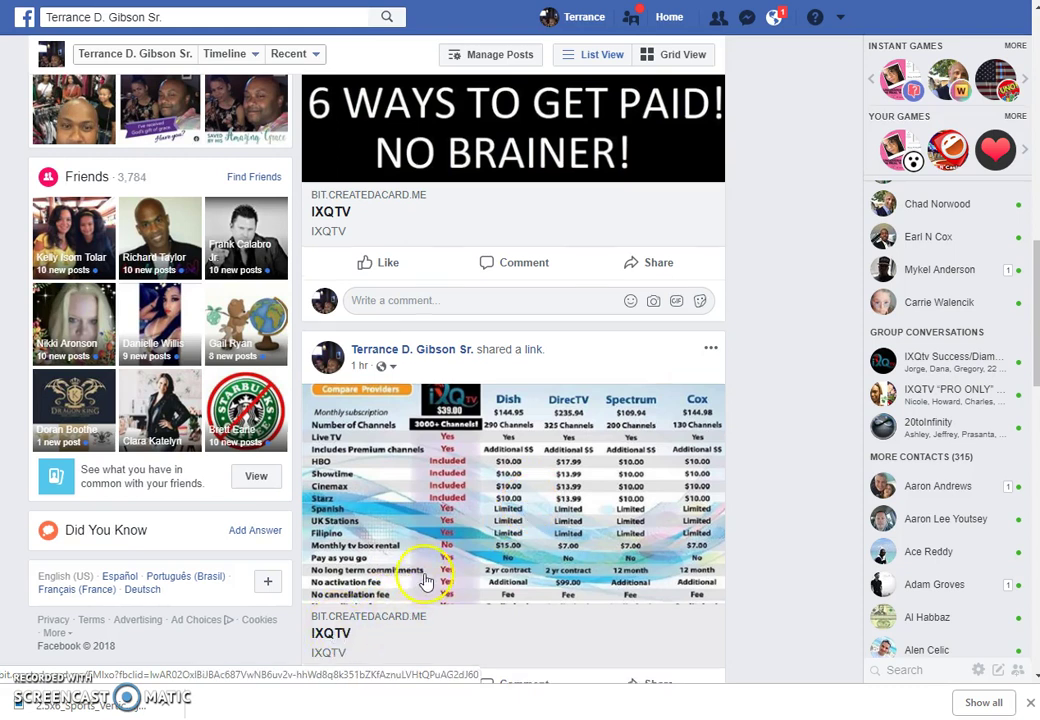
{"action": "scroll", "coordinate": [420, 585], "scroll_direction": "up", "scroll_amount": 5}
{"action": "scroll", "coordinate": [437, 582], "scroll_direction": "up", "scroll_amount": 3}
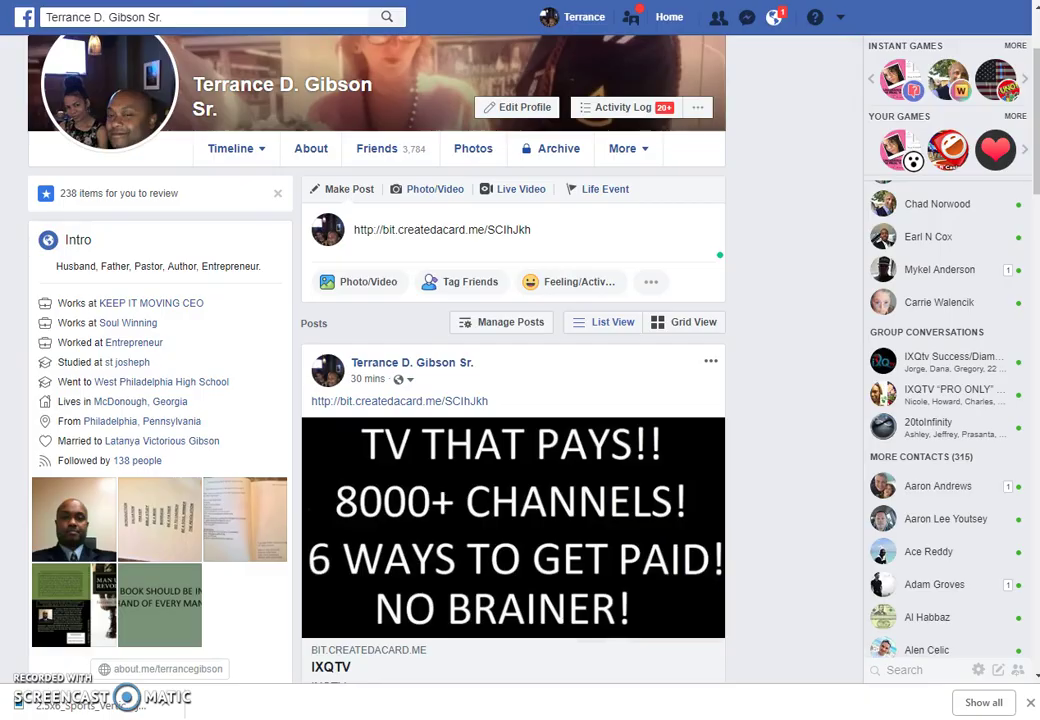
{"action": "key", "text": "ctrl+Tab"}
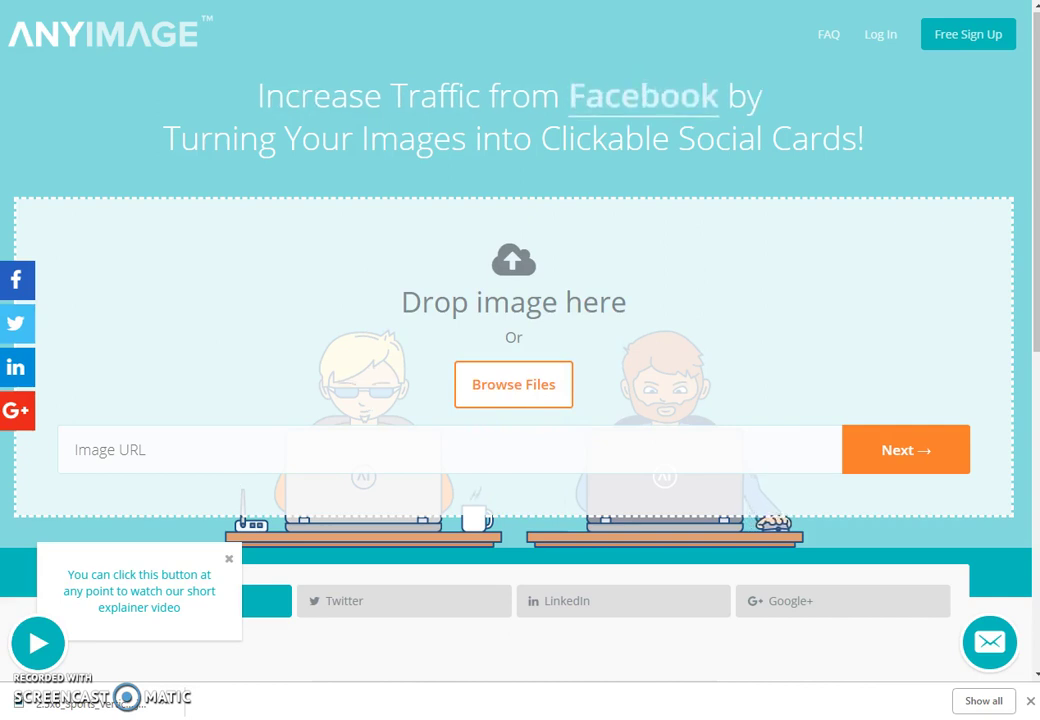
Step: Upload the IXQTV 'Lower your cable bill' image and adjust its framing in the Facebook preview
{"action": "left_click_drag", "start_coordinate": [225, 169], "coordinate": [488, 331]}
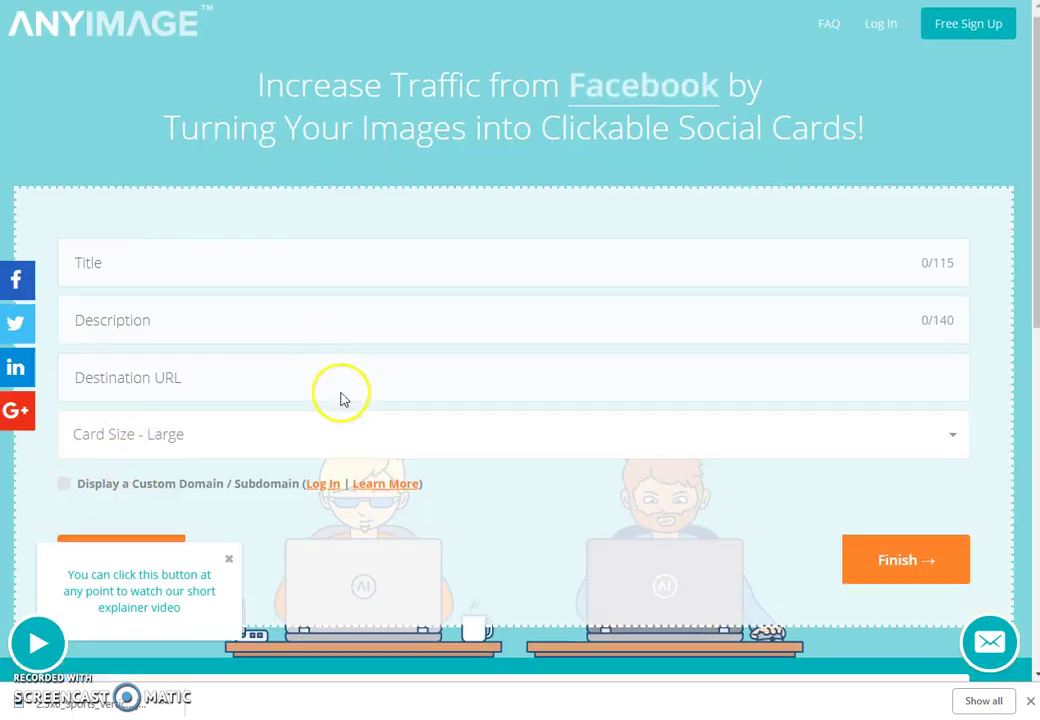
{"action": "scroll", "coordinate": [413, 434], "scroll_direction": "down", "scroll_amount": 4}
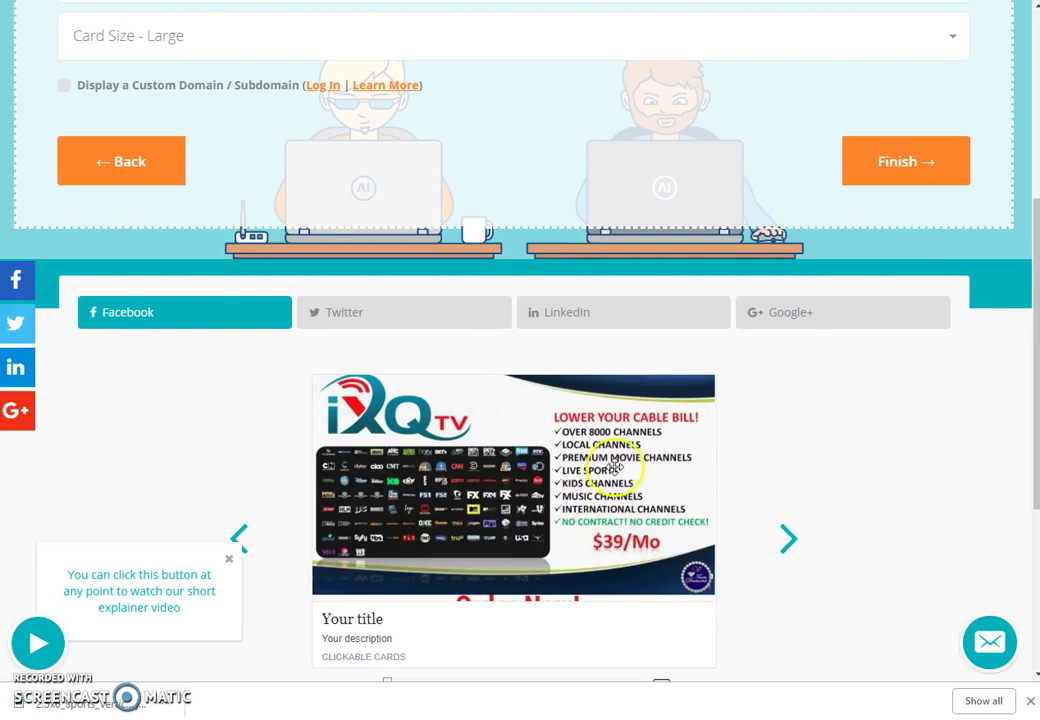
{"action": "left_click_drag", "start_coordinate": [622, 429], "coordinate": [627, 377]}
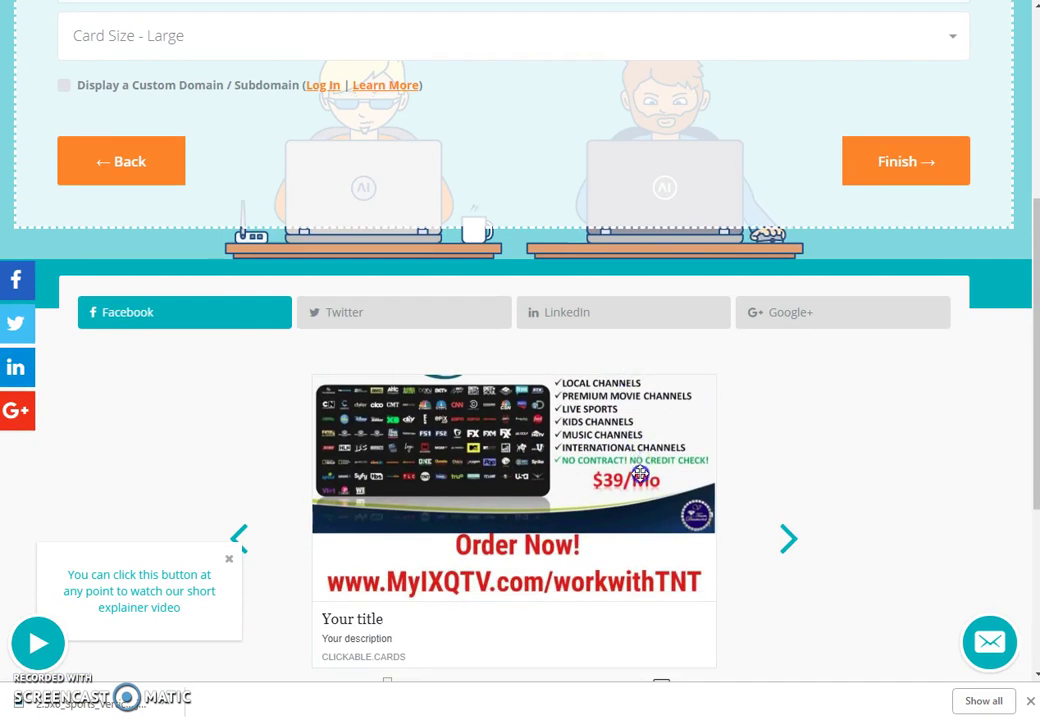
{"action": "left_click_drag", "start_coordinate": [557, 428], "coordinate": [564, 540]}
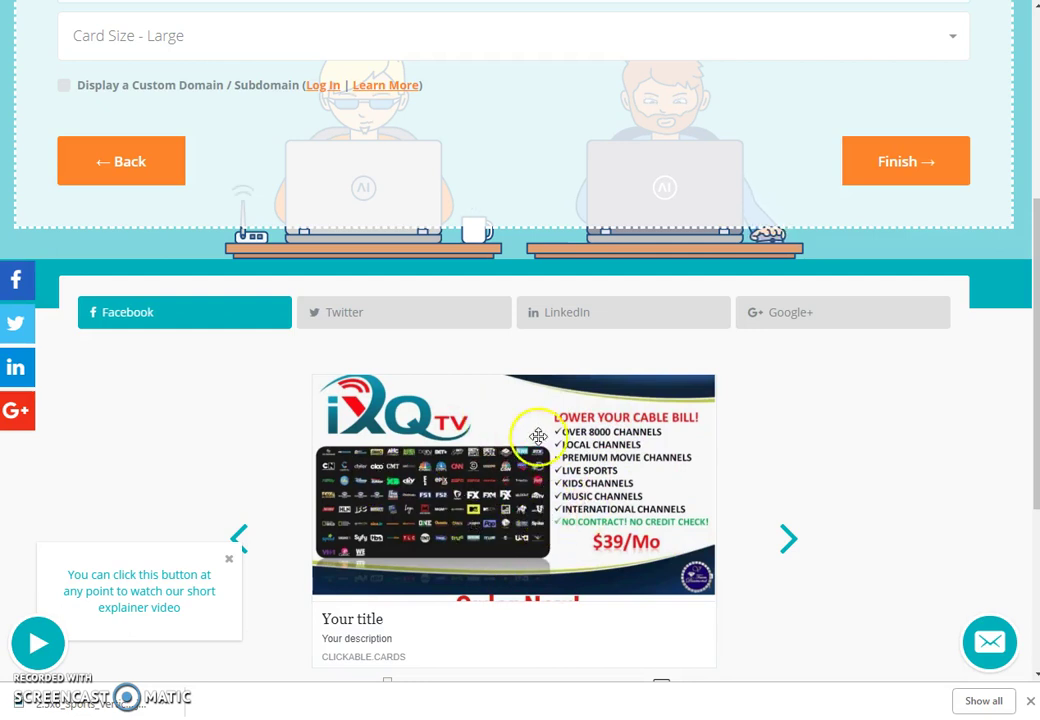
{"action": "scroll", "coordinate": [443, 464], "scroll_direction": "up", "scroll_amount": 5}
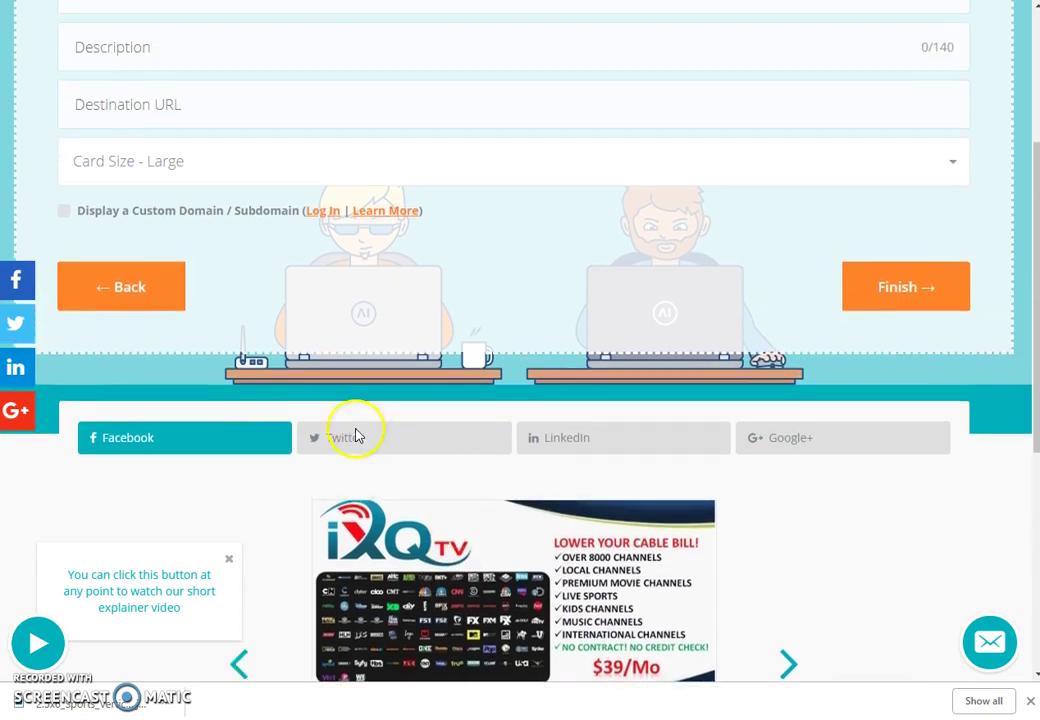
Step: Enter IXQTV as both the card title and the card description
{"action": "left_click", "coordinate": [181, 205]}
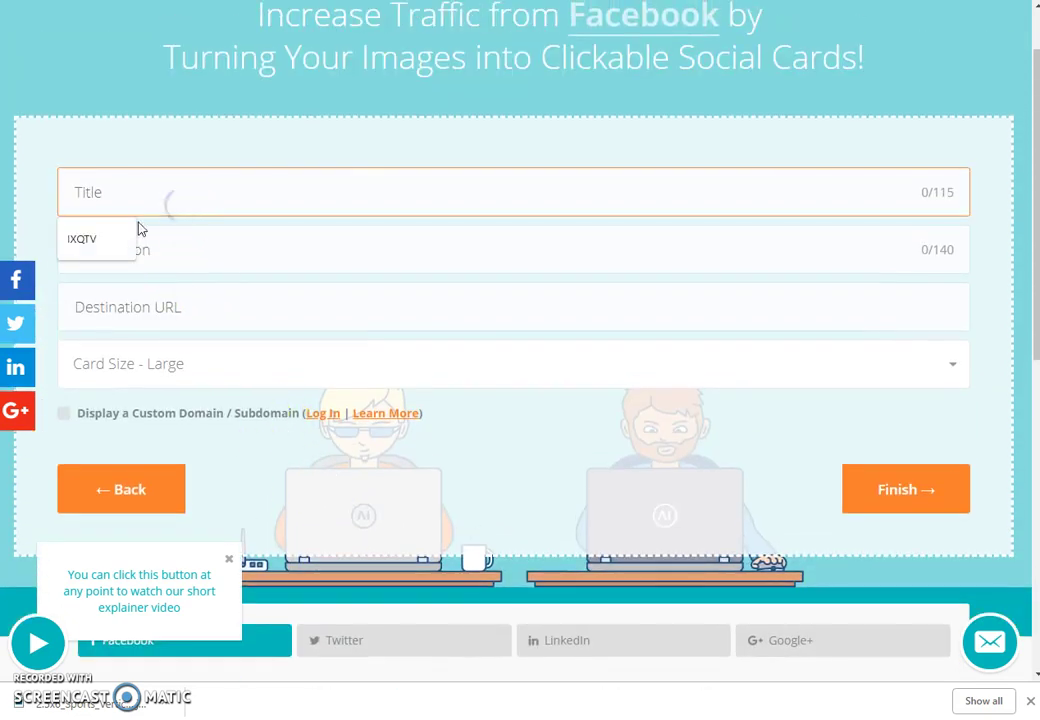
{"action": "left_click", "coordinate": [105, 240]}
{"action": "left_click", "coordinate": [127, 205]}
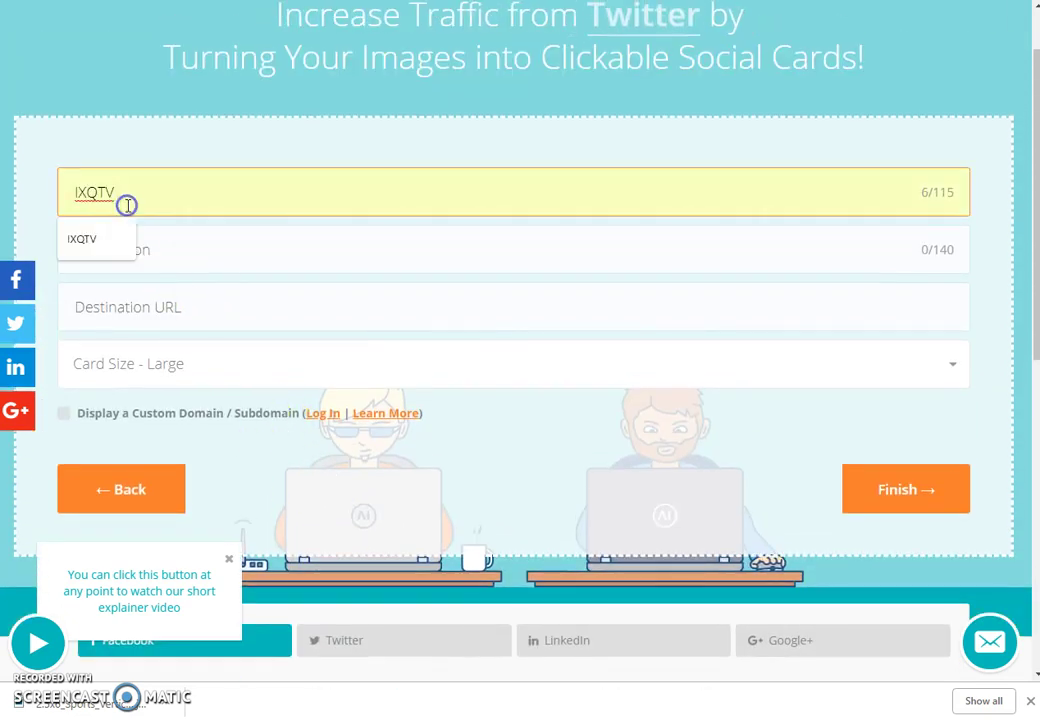
{"action": "left_click", "coordinate": [198, 243]}
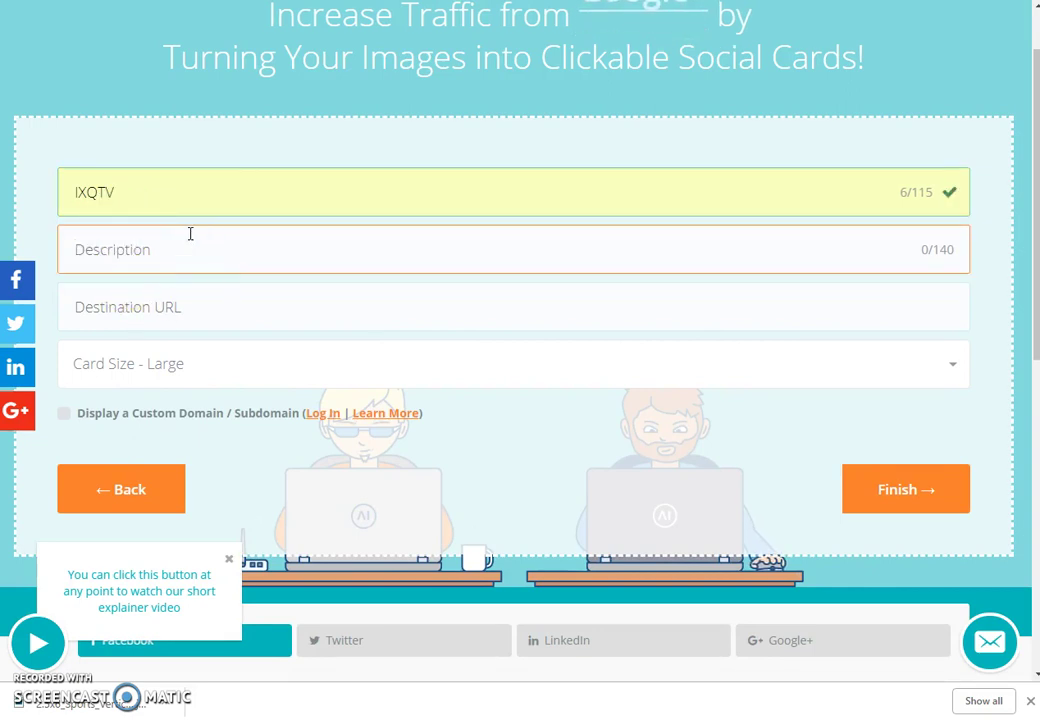
{"action": "left_click", "coordinate": [148, 253]}
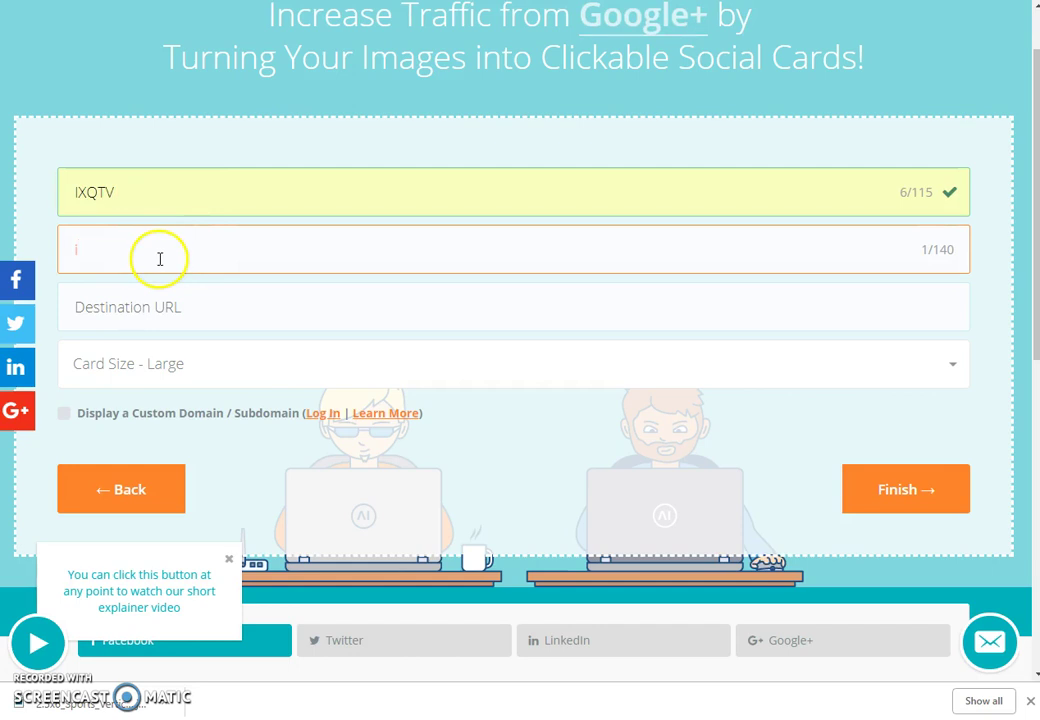
{"action": "key", "text": "BackSpace"}
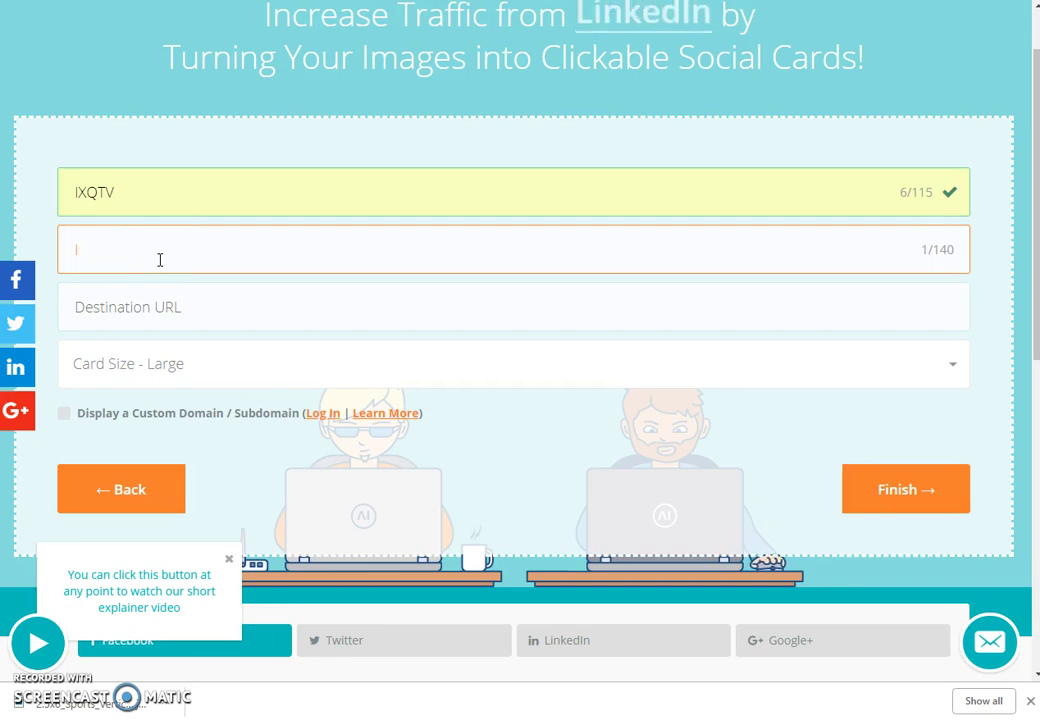
{"action": "type", "text": "XQT"}
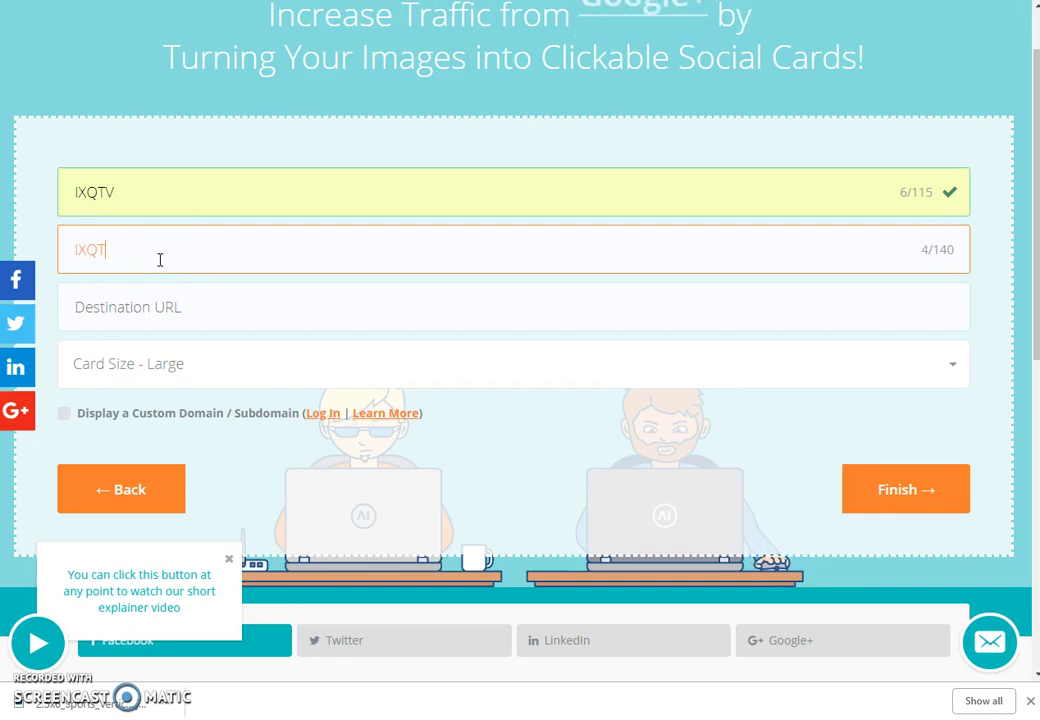
{"action": "left_click", "coordinate": [185, 300]}
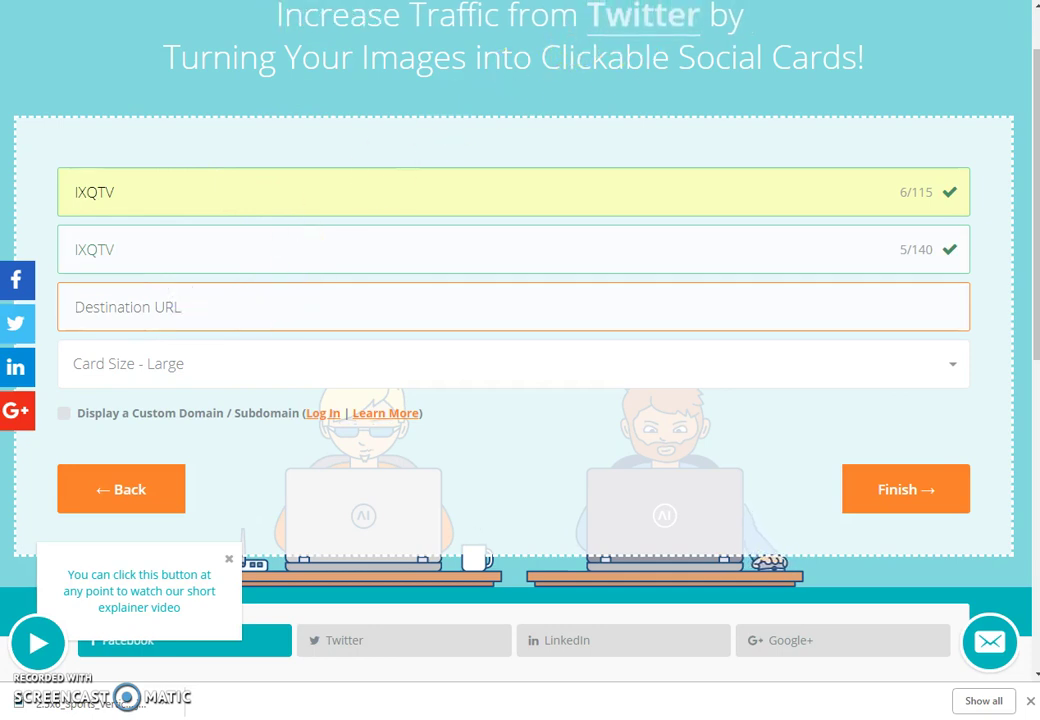
{"action": "key", "text": "Return"}
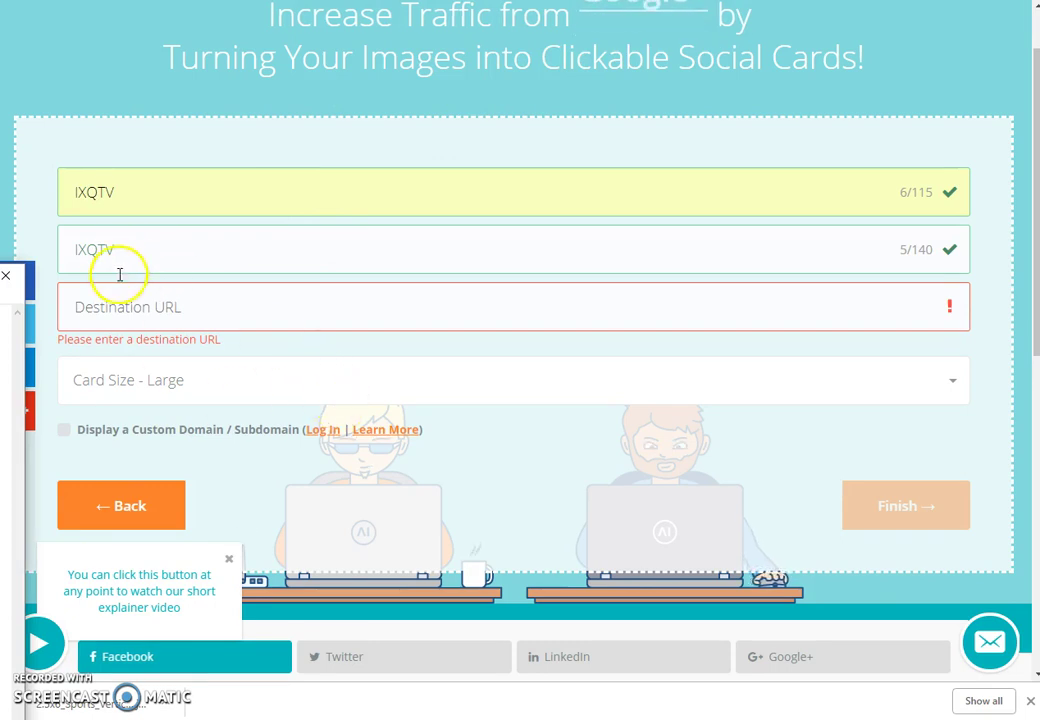
{"action": "right_click", "coordinate": [113, 316]}
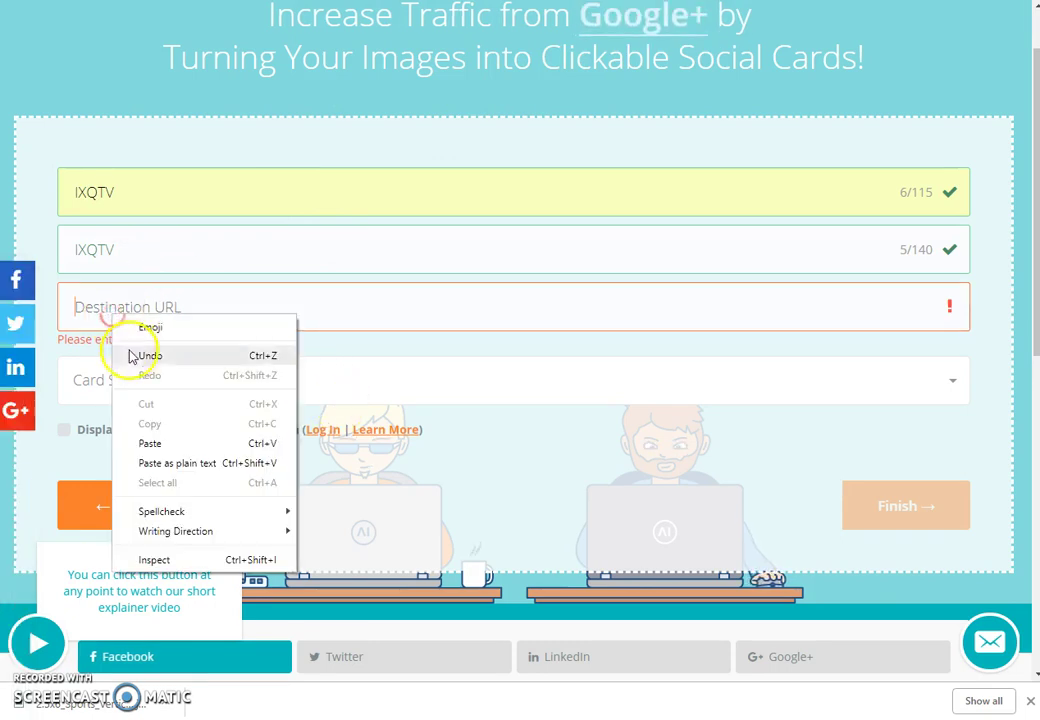
{"action": "left_click", "coordinate": [160, 442]}
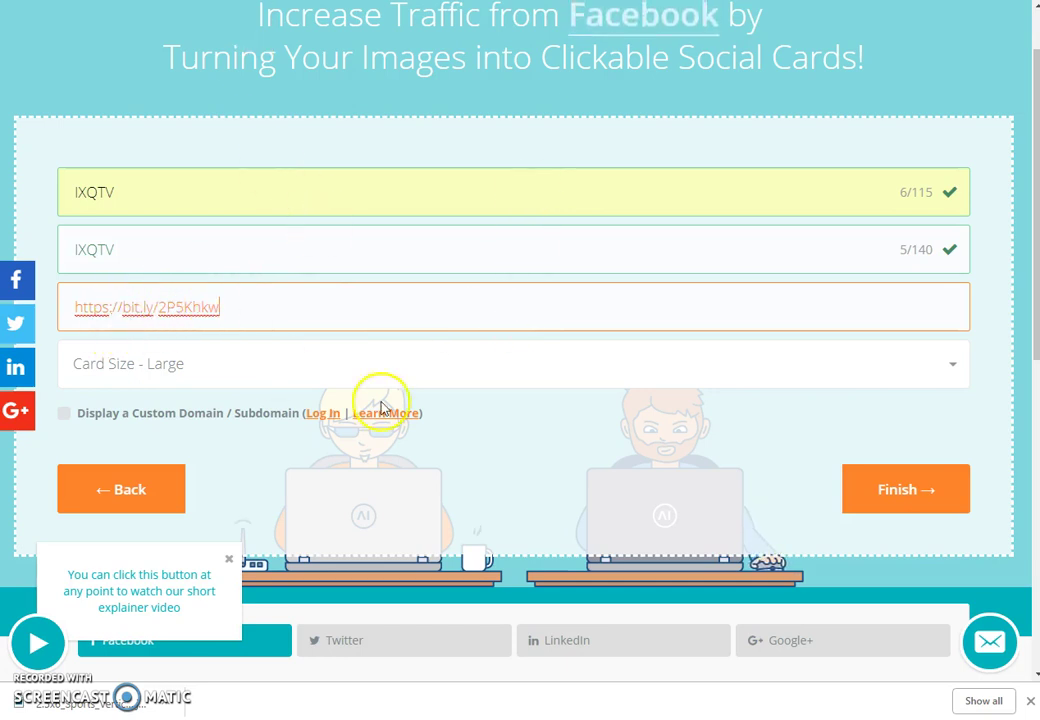
{"action": "left_click", "coordinate": [912, 498]}
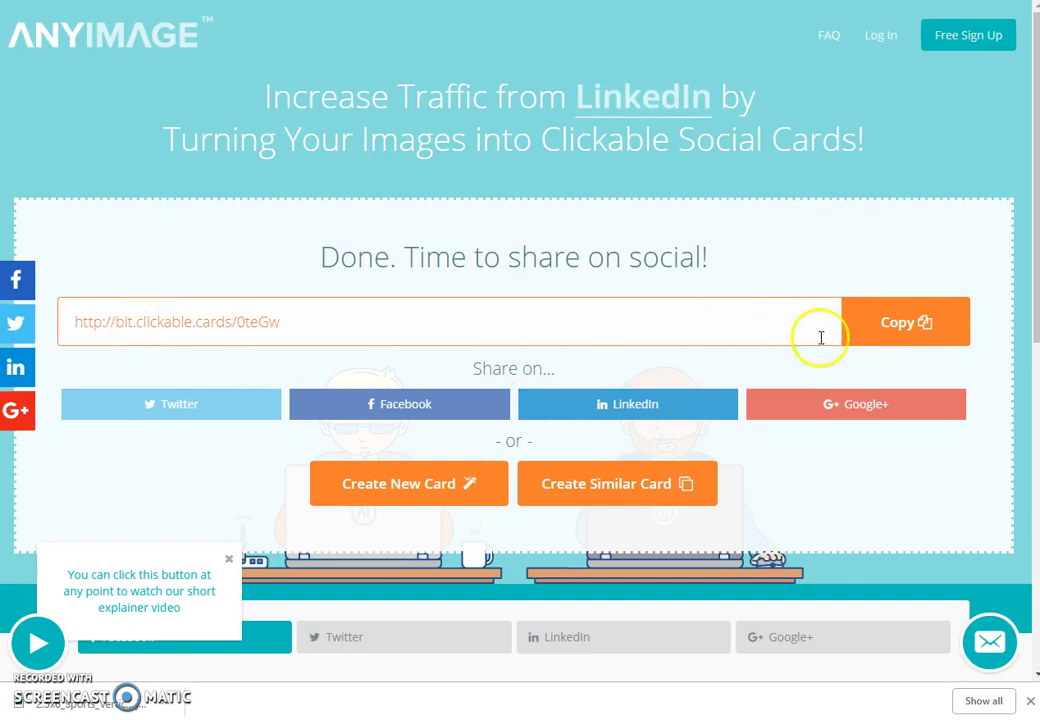
{"action": "left_click", "coordinate": [905, 325]}
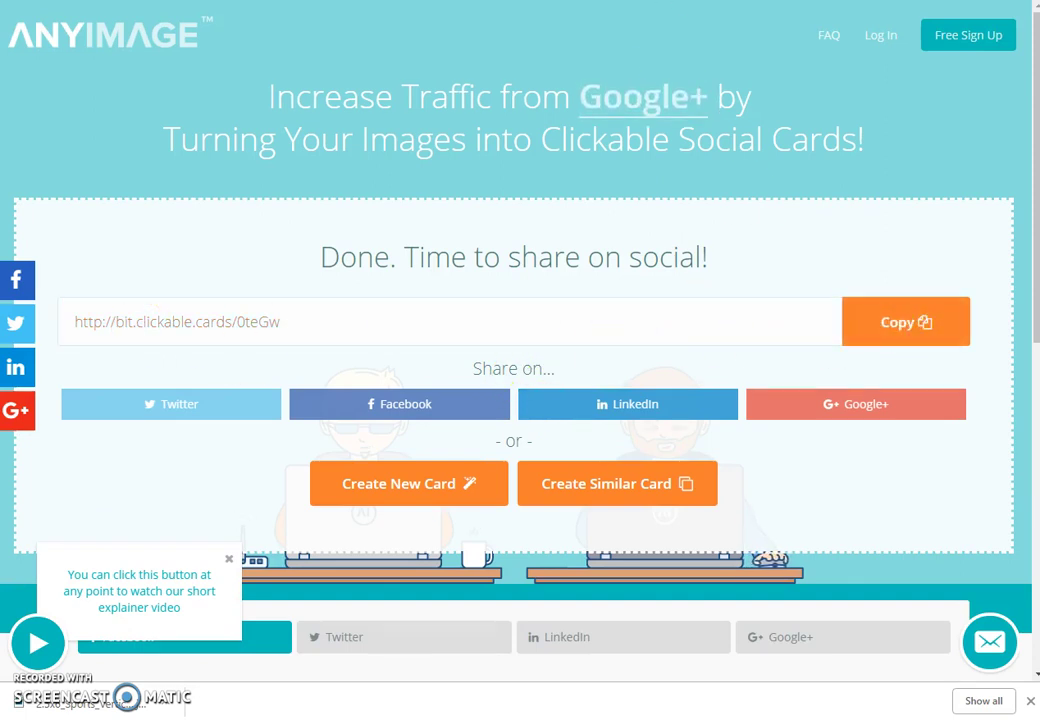
{"action": "key", "text": "ctrl+t"}
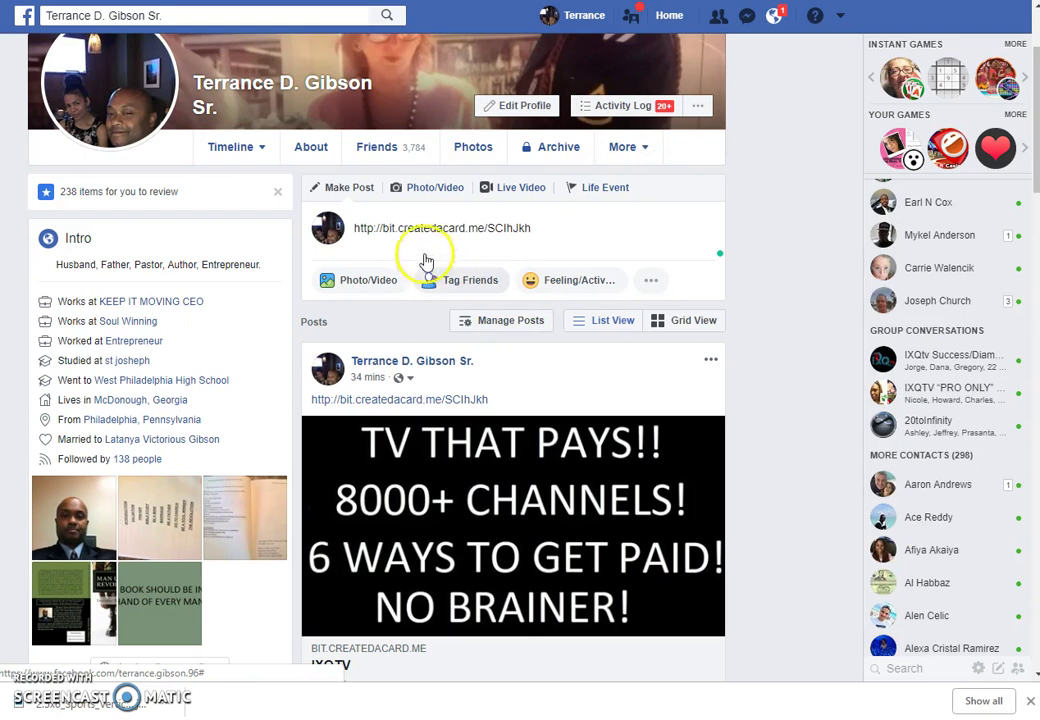
{"action": "triple_click", "coordinate": [352, 228]}
{"action": "left_click", "coordinate": [348, 227]}
{"action": "right_click", "coordinate": [406, 226]}
{"action": "key", "text": "Escape"}
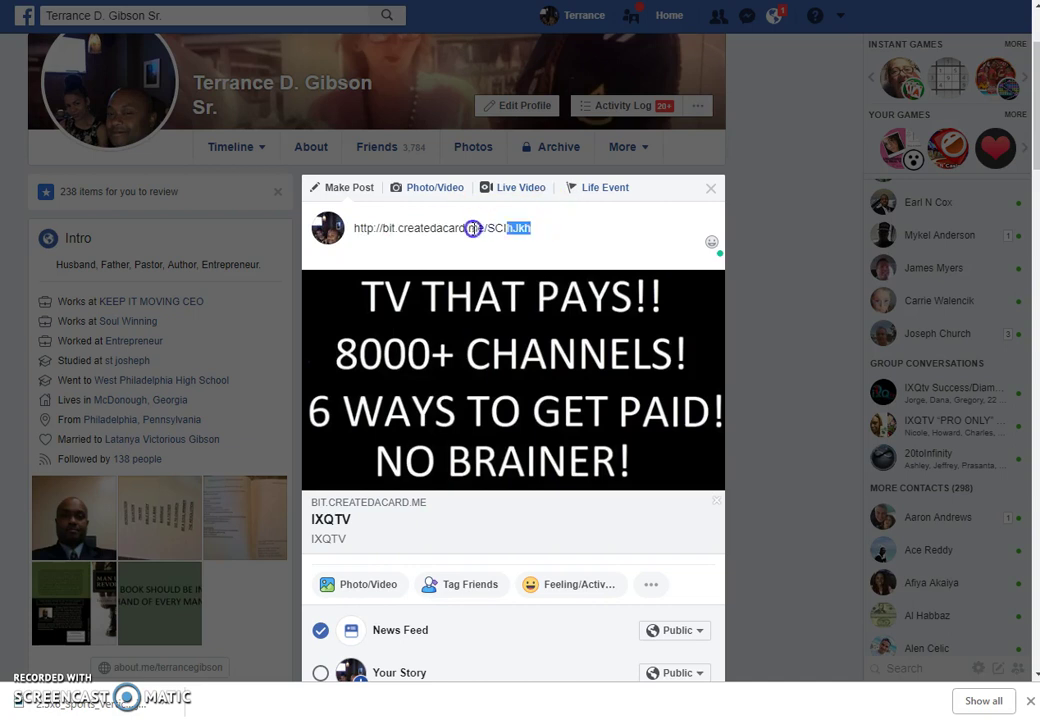
{"action": "left_click_drag", "start_coordinate": [472, 229], "coordinate": [356, 229]}
{"action": "right_click", "coordinate": [396, 228]}
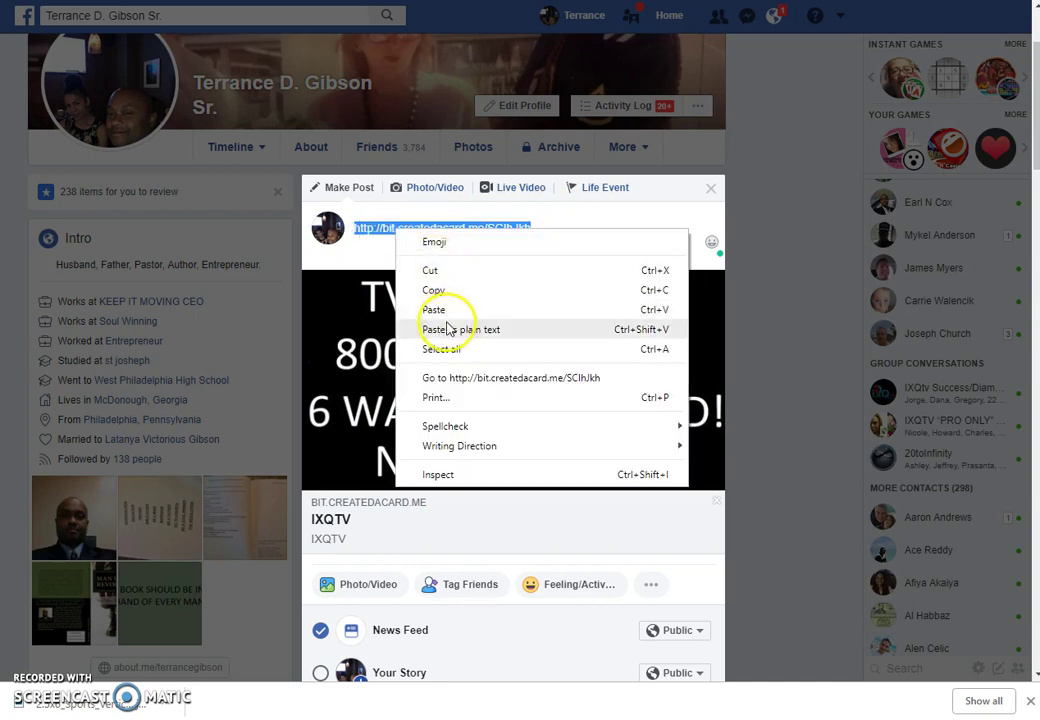
{"action": "left_click", "coordinate": [448, 306]}
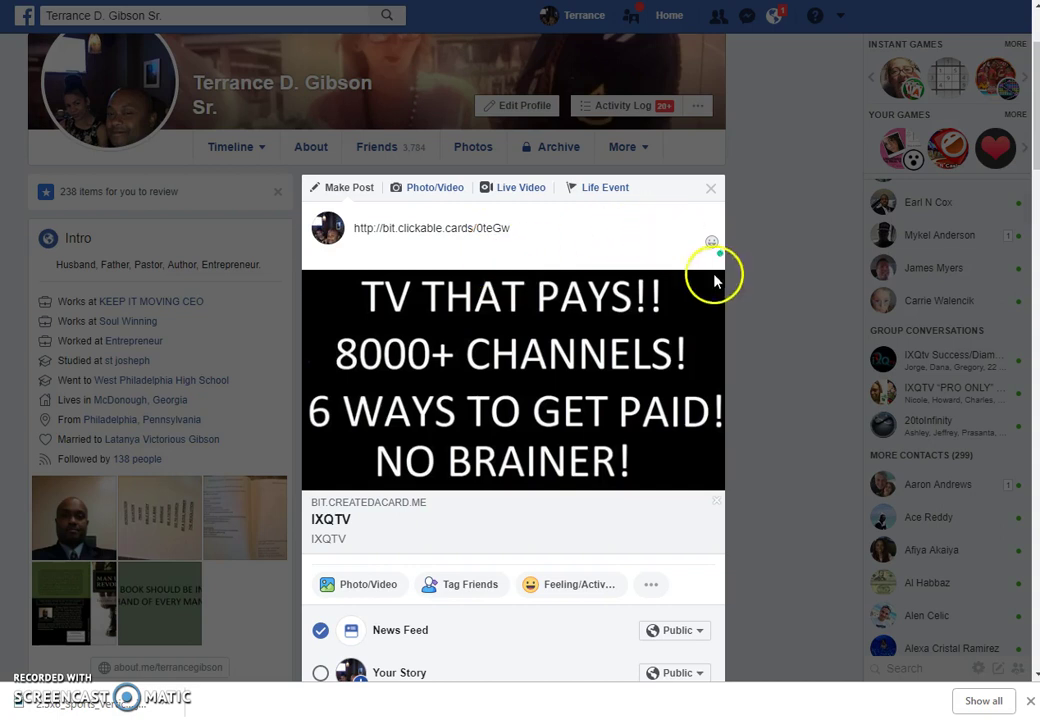
Step: Remove the old createdacard preview card and re-paste the new link as plain text
{"action": "left_click", "coordinate": [716, 283]}
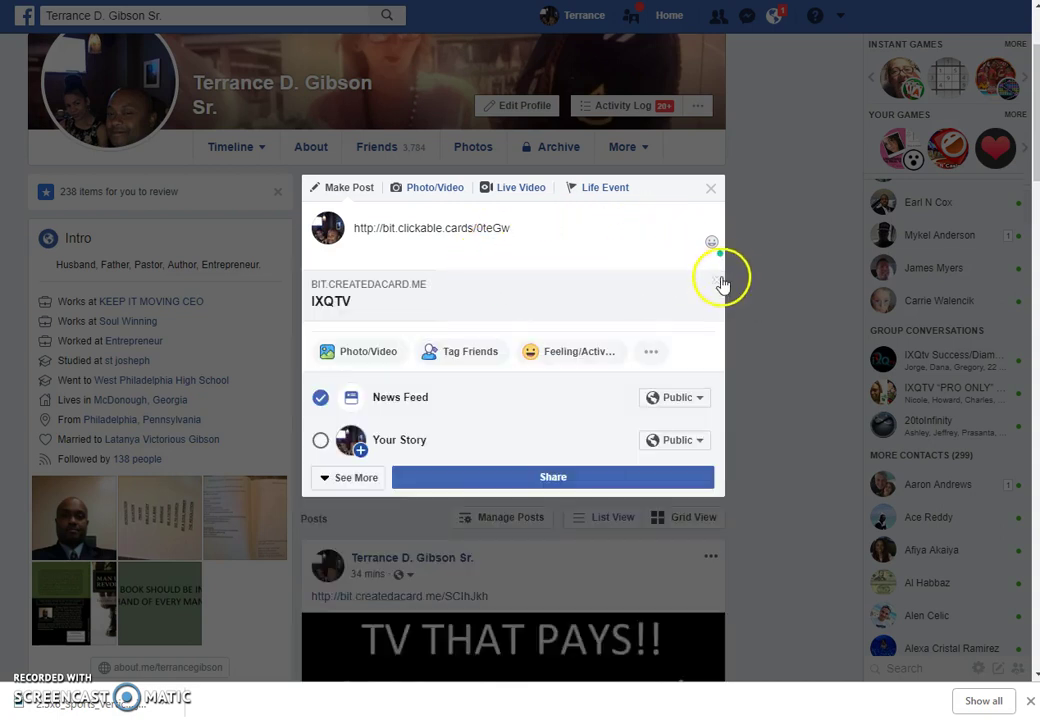
{"action": "left_click", "coordinate": [717, 283]}
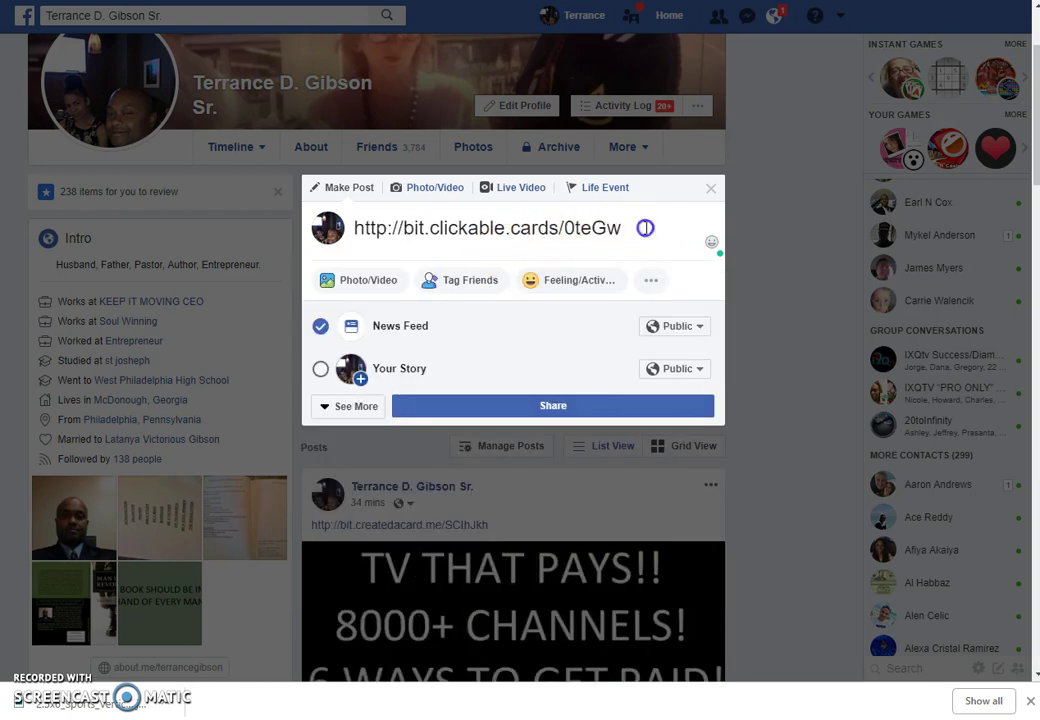
{"action": "left_click_drag", "start_coordinate": [645, 228], "coordinate": [352, 218]}
{"action": "right_click", "coordinate": [405, 228]}
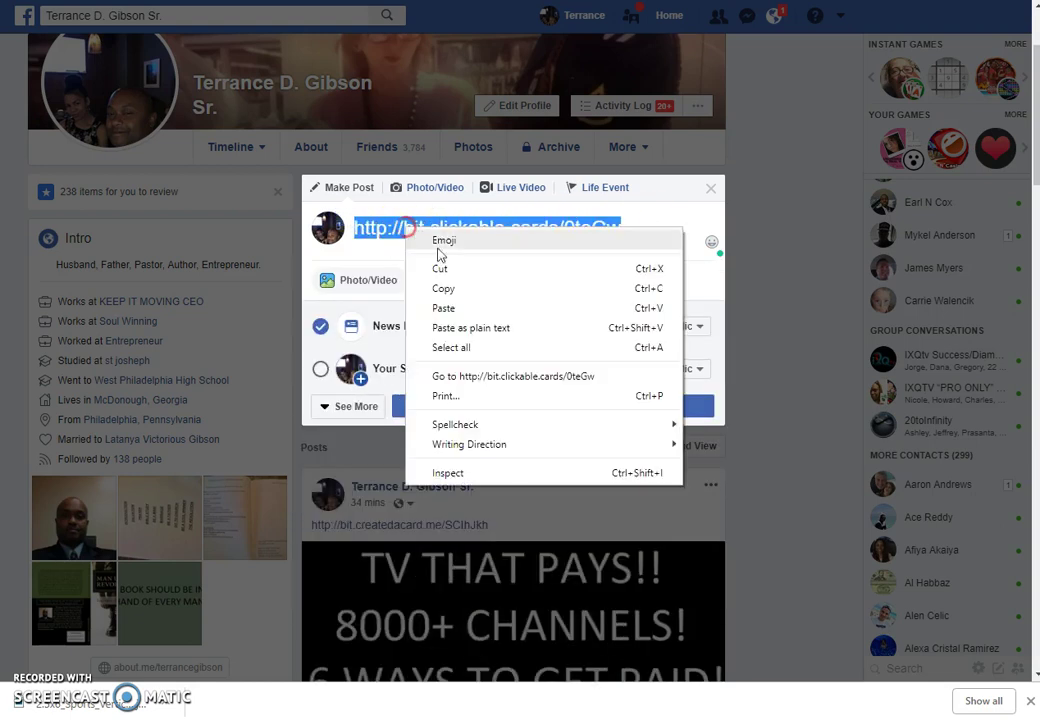
{"action": "left_click", "coordinate": [450, 326]}
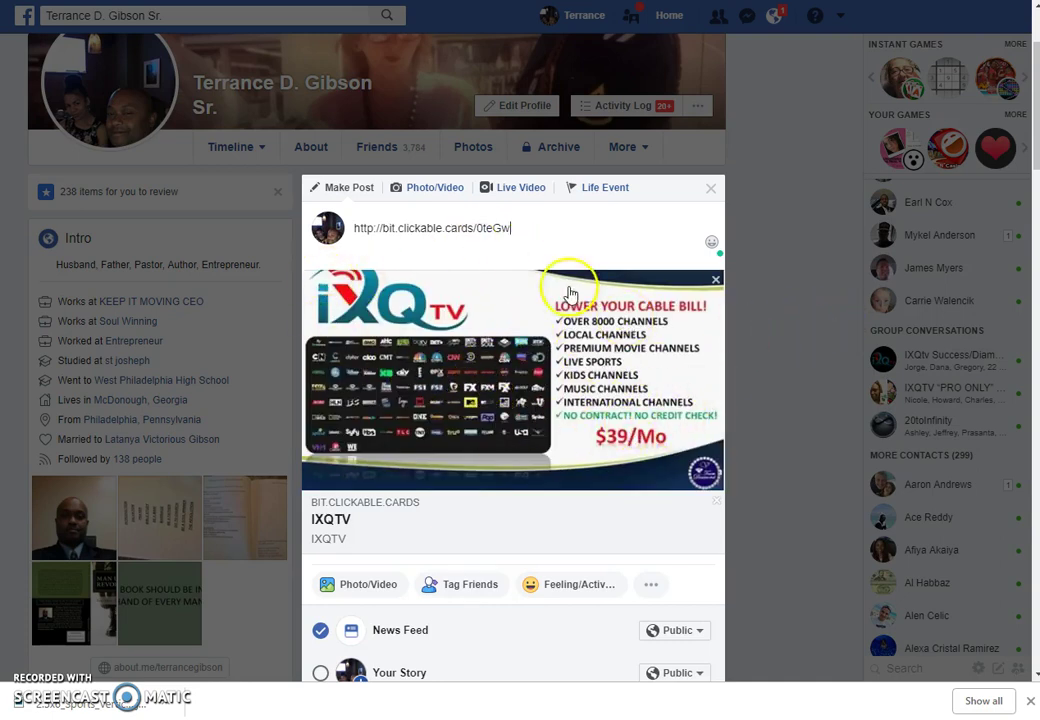
Step: Publish the clickable-card post to both News Feed and Your Story
{"action": "left_click_drag", "start_coordinate": [433, 227], "coordinate": [352, 229]}
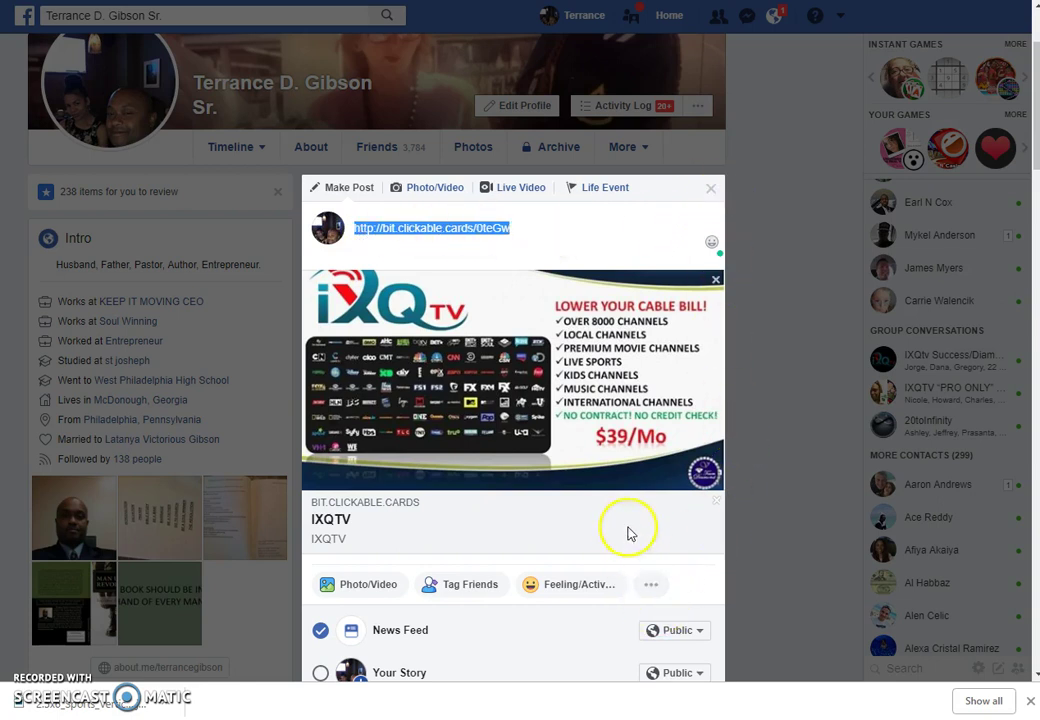
{"action": "scroll", "coordinate": [635, 545], "scroll_direction": "down", "scroll_amount": 1}
{"action": "scroll", "coordinate": [643, 552], "scroll_direction": "down", "scroll_amount": 1}
{"action": "left_click", "coordinate": [322, 592]}
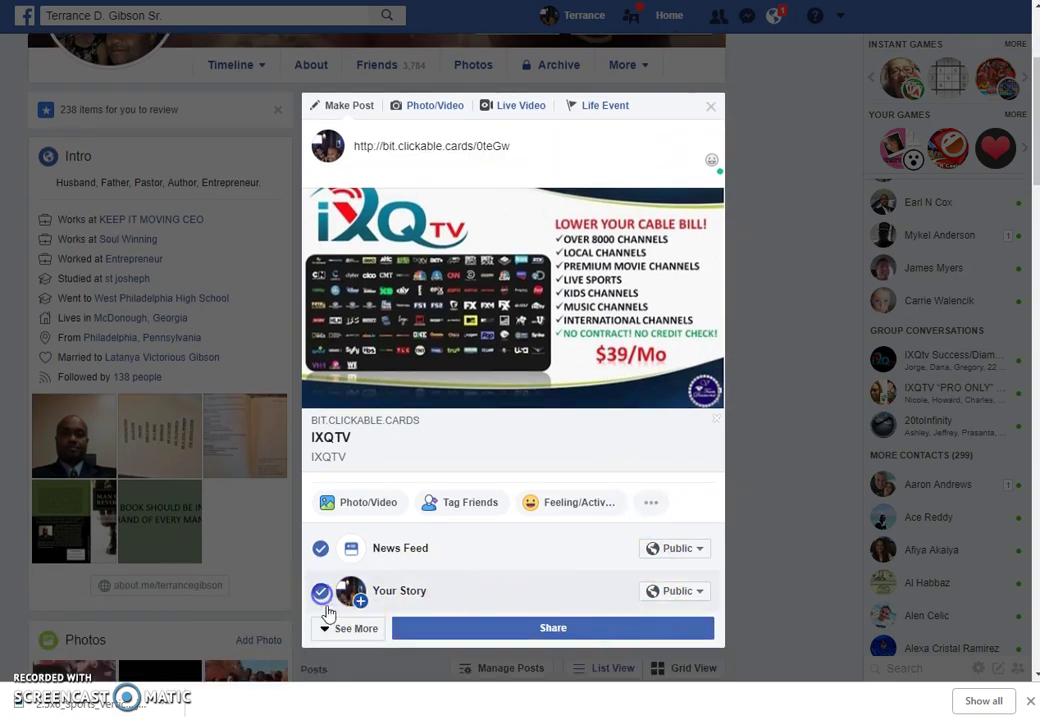
{"action": "left_click", "coordinate": [600, 630]}
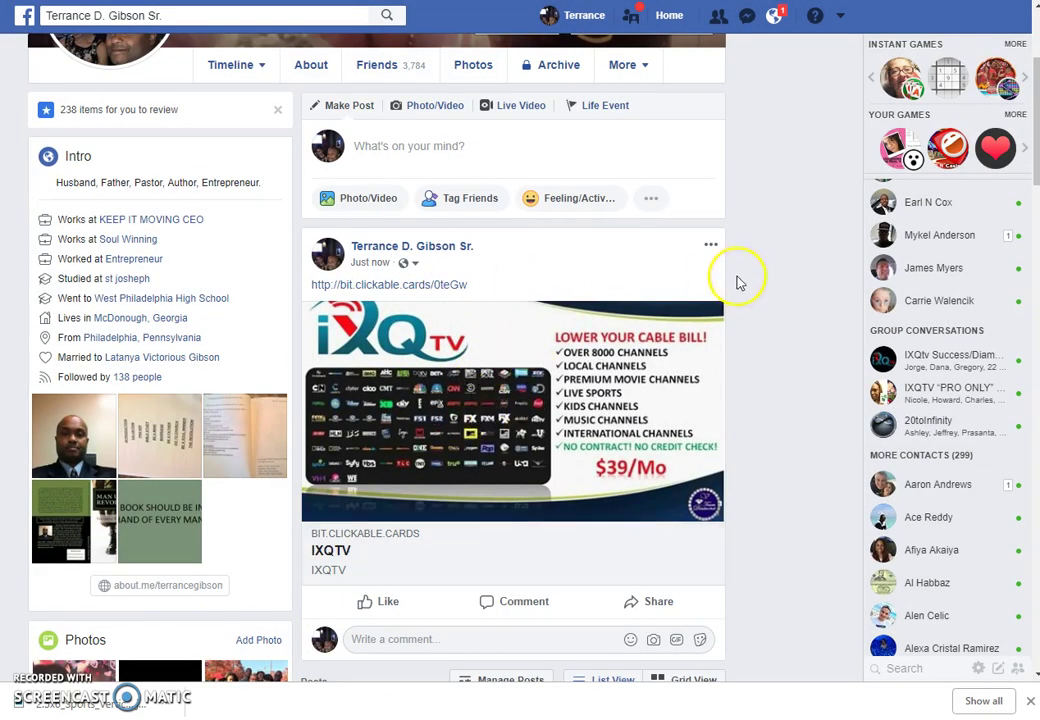
Step: Edit the published post and delete the bit.clickable.cards link text from its caption
{"action": "left_click", "coordinate": [713, 245]}
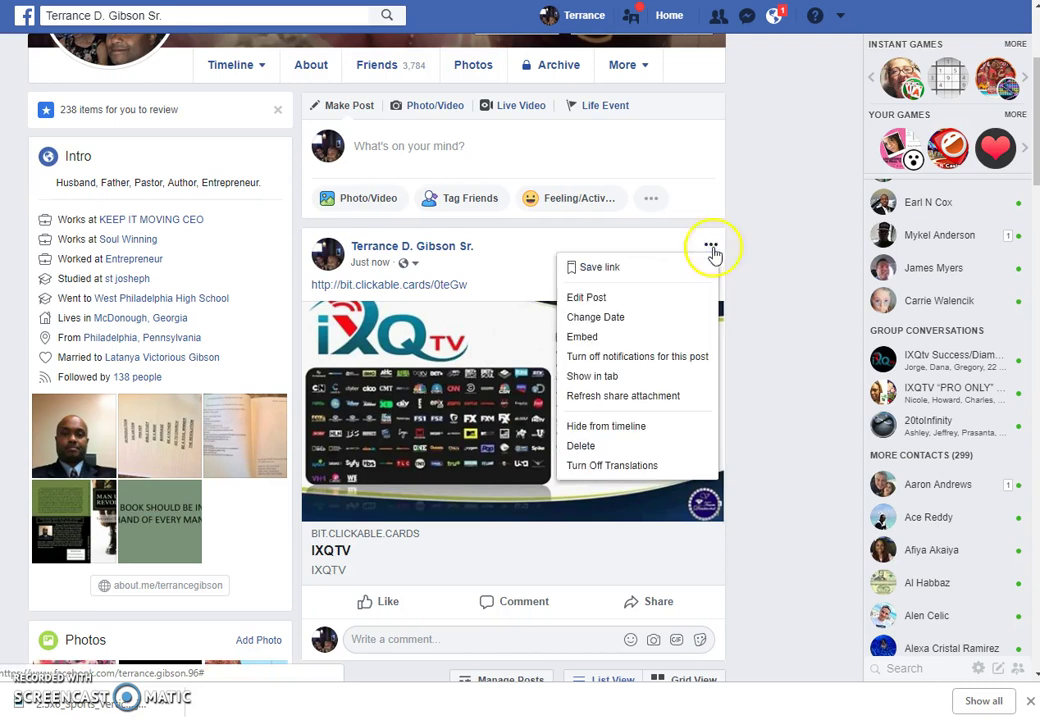
{"action": "left_click", "coordinate": [619, 297]}
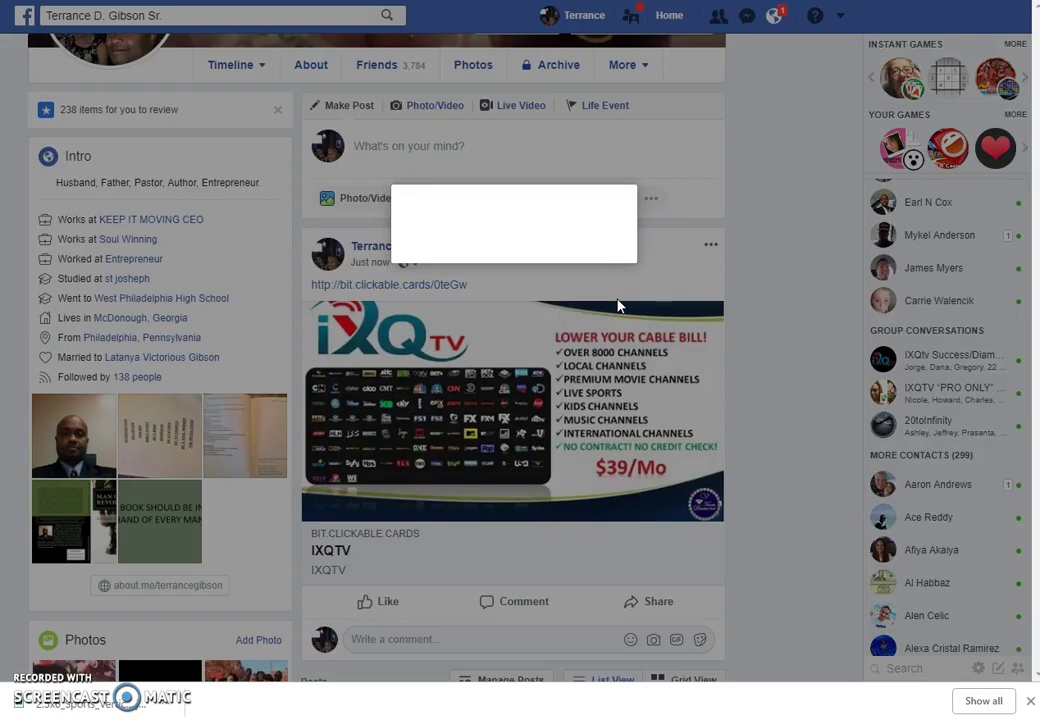
{"action": "left_click", "coordinate": [531, 103]}
{"action": "left_click_drag", "start_coordinate": [531, 103], "coordinate": [347, 101]}
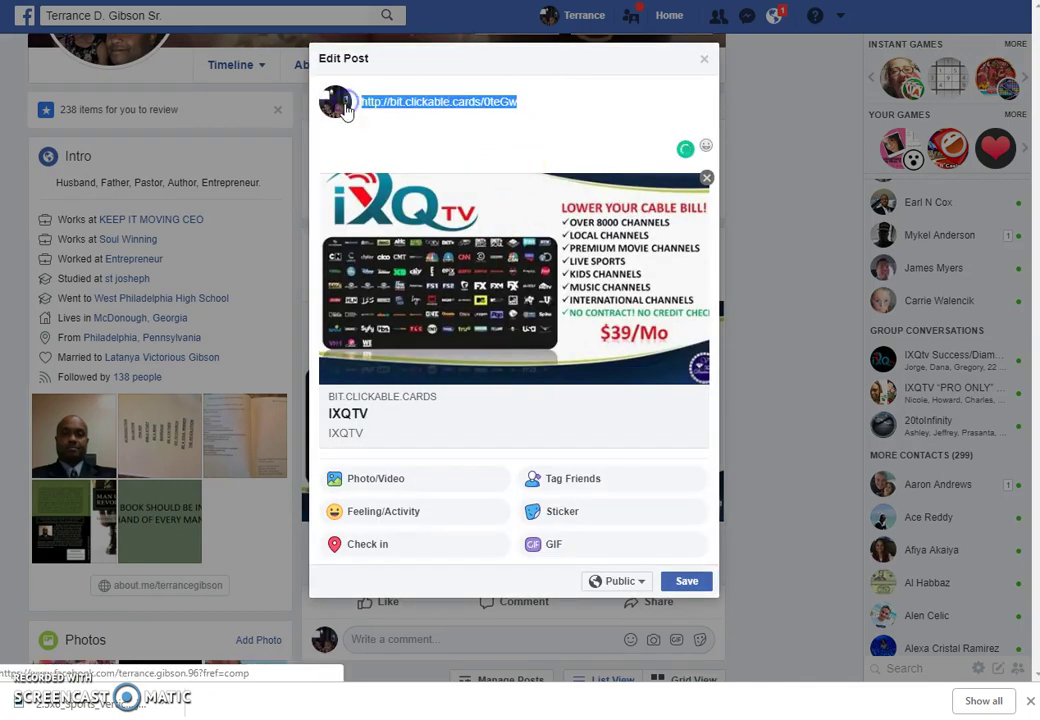
{"action": "key", "text": "BackSpace"}
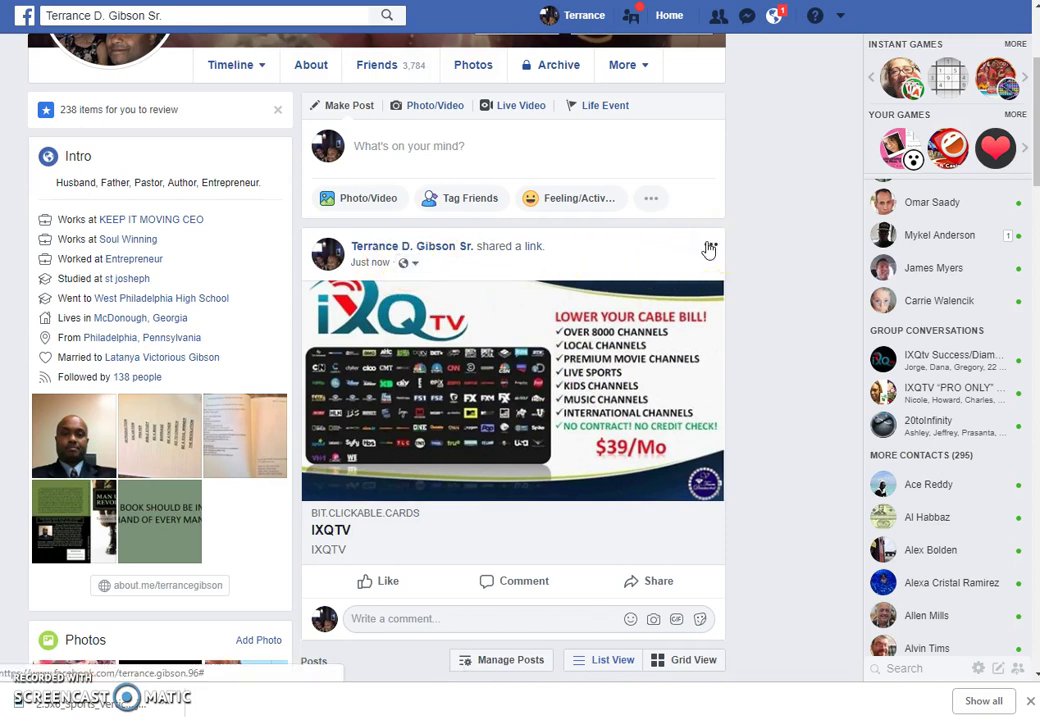
{"action": "right_click", "coordinate": [557, 352]}
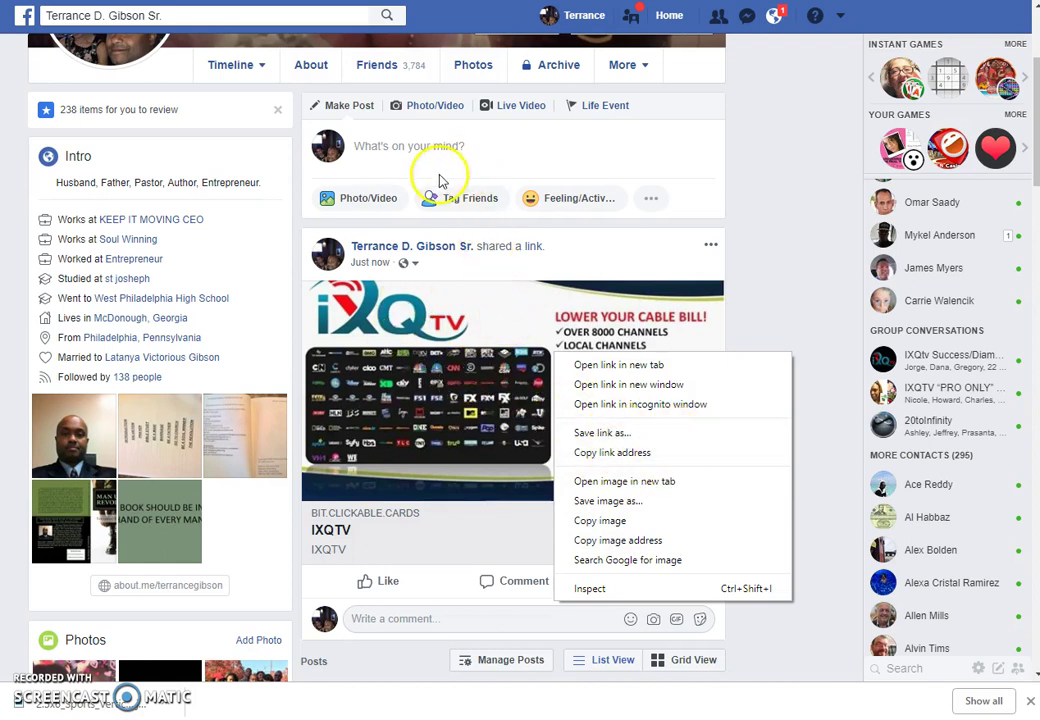
{"action": "left_click", "coordinate": [765, 210]}
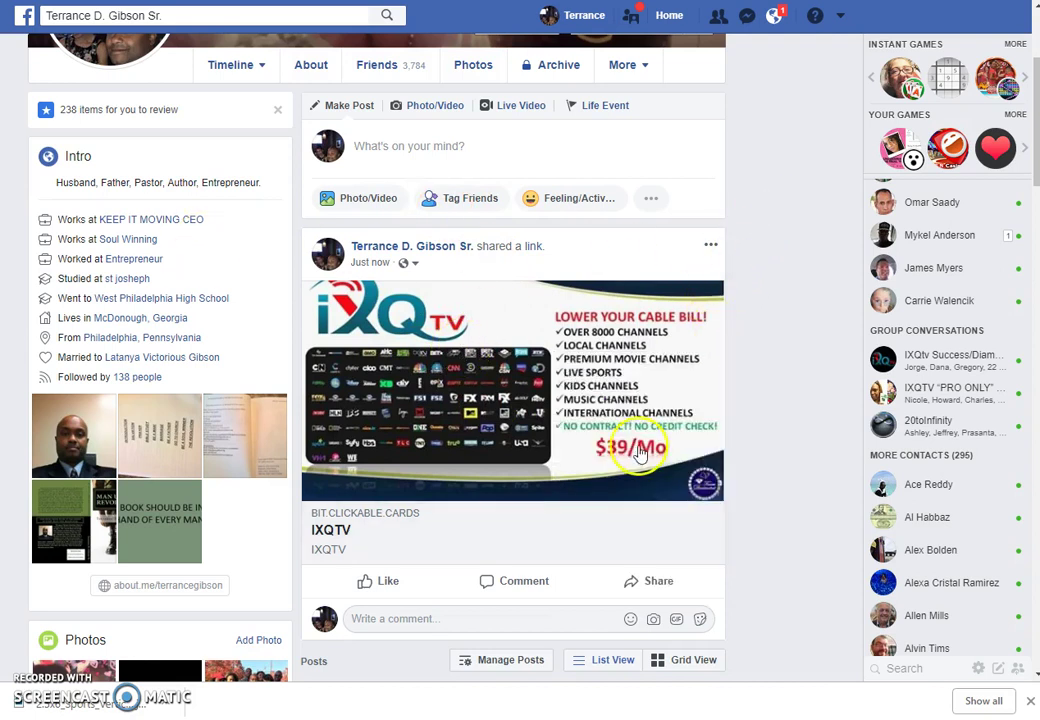
{"action": "scroll", "coordinate": [452, 393], "scroll_direction": "down", "scroll_amount": 6}
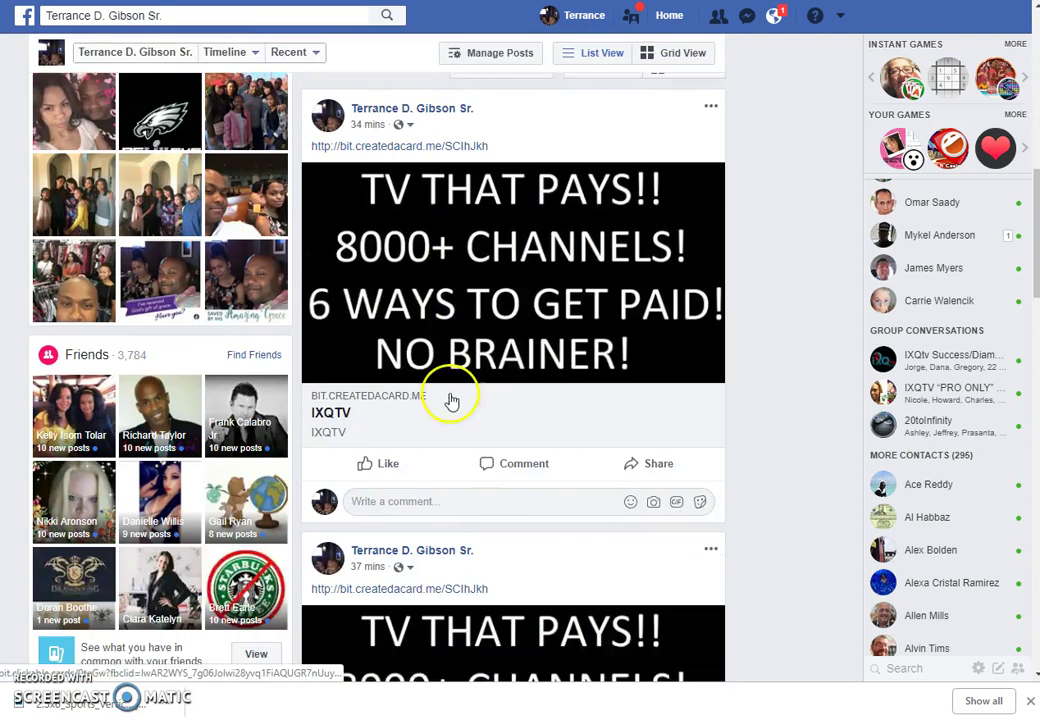
{"action": "scroll", "coordinate": [455, 228], "scroll_direction": "down", "scroll_amount": 6}
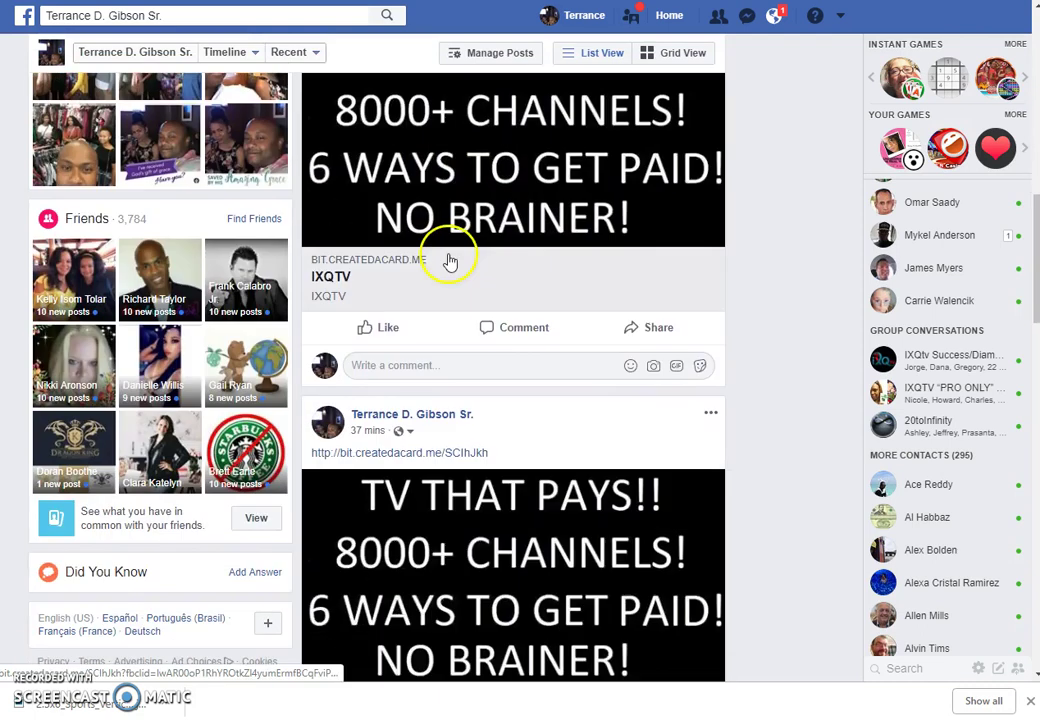
{"action": "scroll", "coordinate": [460, 341], "scroll_direction": "down", "scroll_amount": 2}
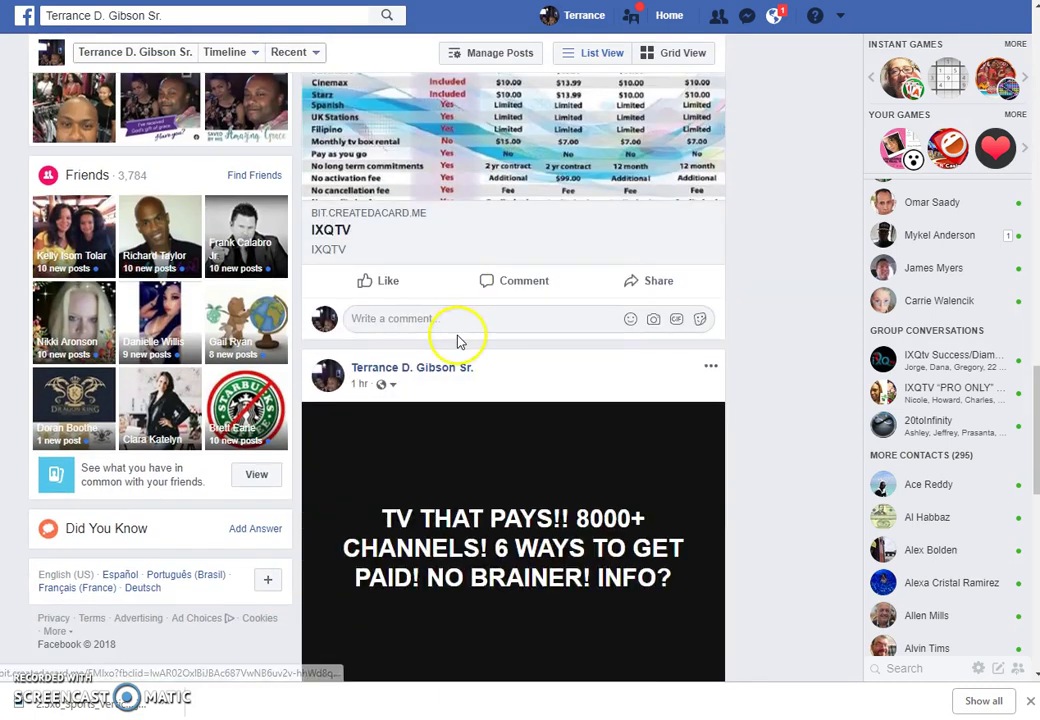
{"action": "scroll", "coordinate": [460, 320], "scroll_direction": "up", "scroll_amount": 6}
{"action": "scroll", "coordinate": [424, 365], "scroll_direction": "up", "scroll_amount": 4}
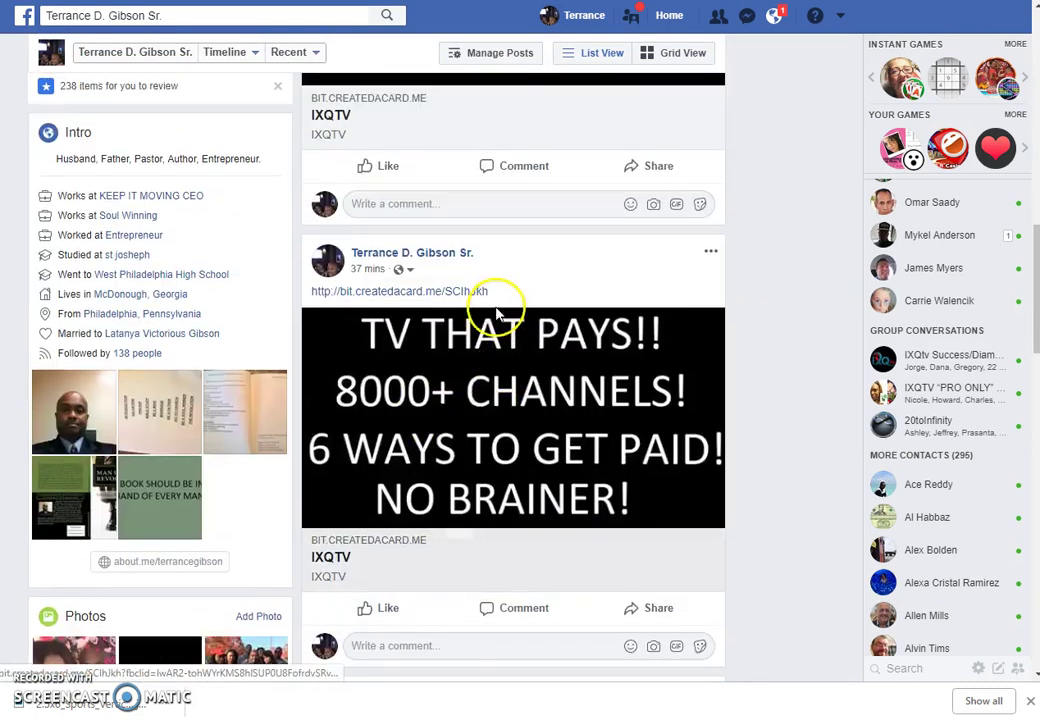
{"action": "scroll", "coordinate": [500, 380], "scroll_direction": "up", "scroll_amount": 6}
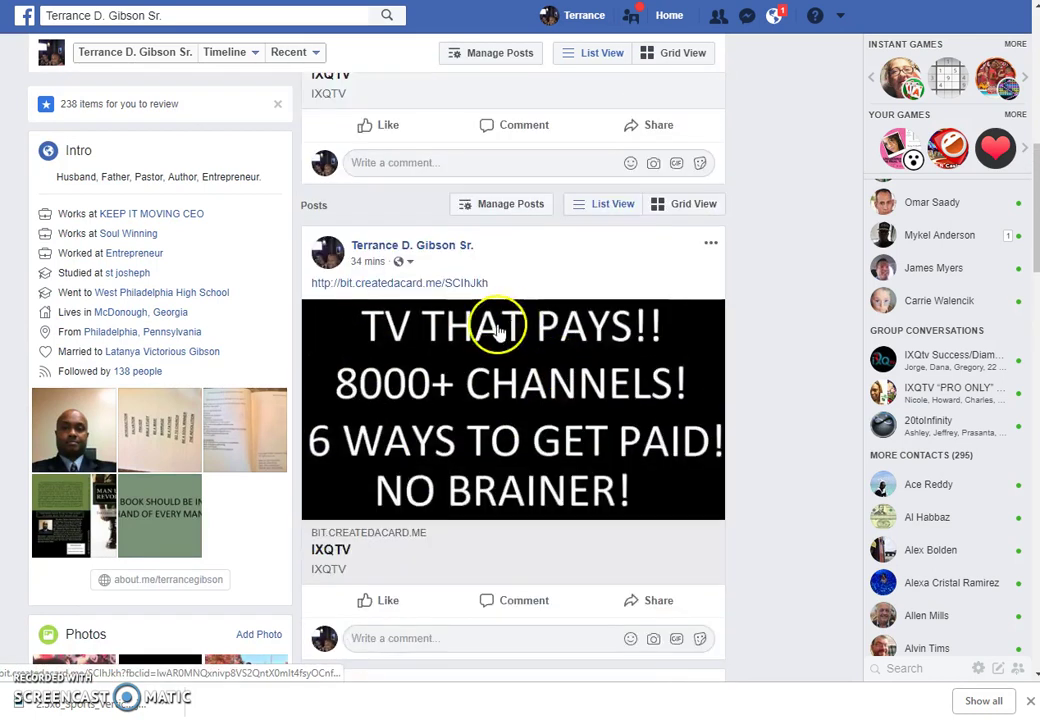
{"action": "scroll", "coordinate": [500, 400], "scroll_direction": "up", "scroll_amount": 3}
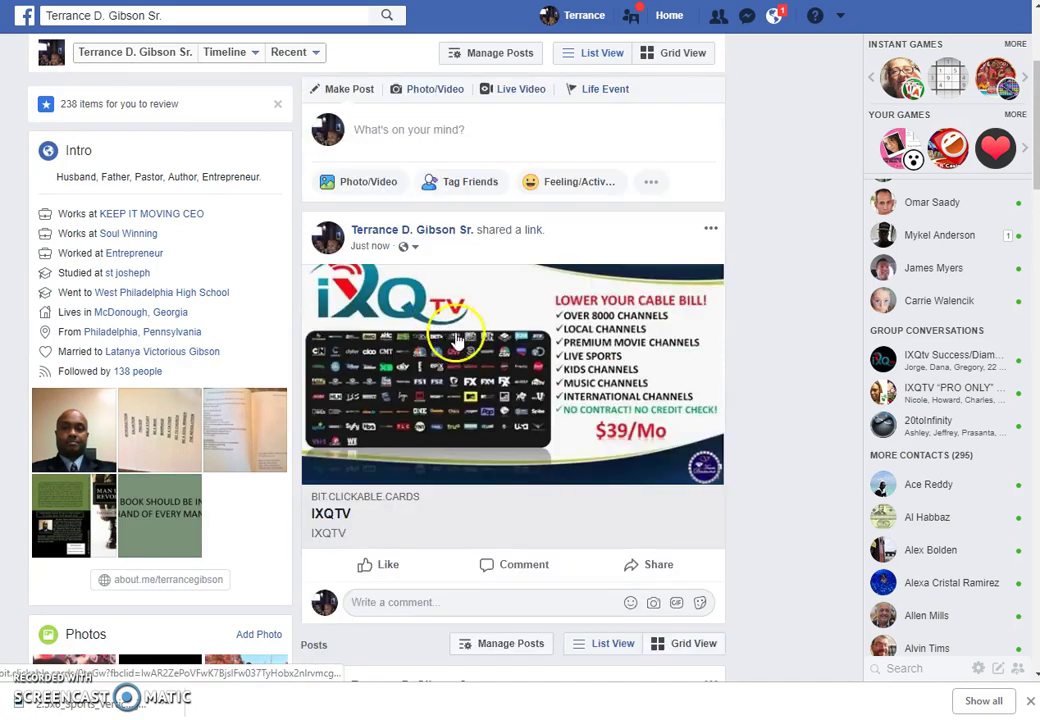
{"action": "scroll", "coordinate": [460, 340], "scroll_direction": "down", "scroll_amount": 3}
{"action": "scroll", "coordinate": [520, 520], "scroll_direction": "down", "scroll_amount": 2}
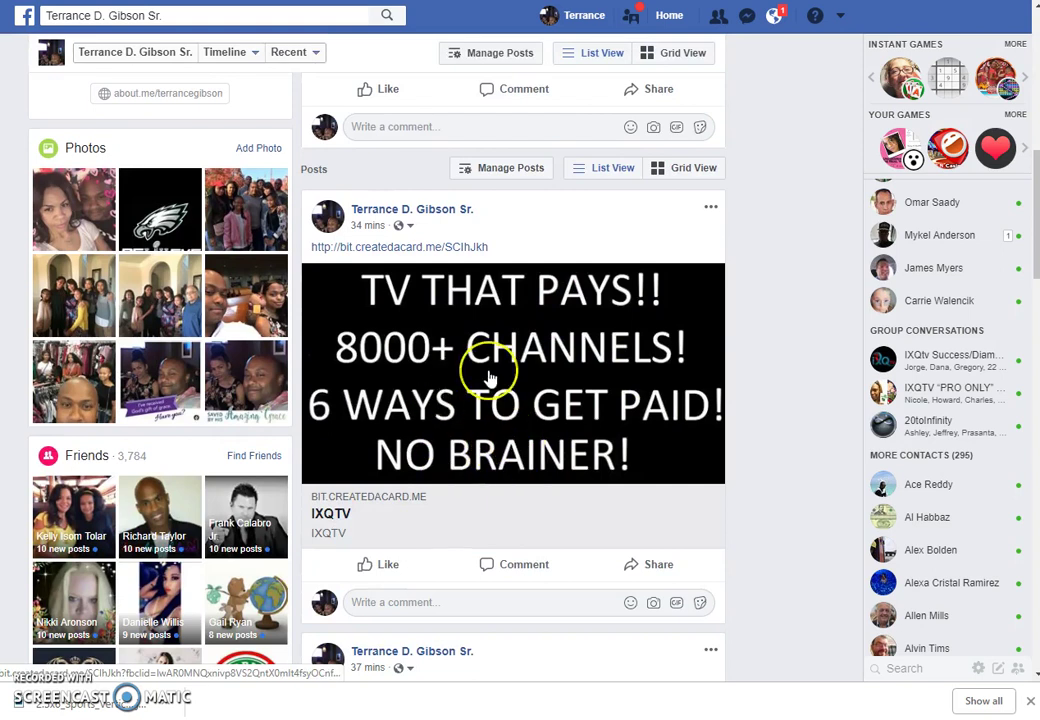
{"action": "scroll", "coordinate": [485, 365], "scroll_direction": "up", "scroll_amount": 8}
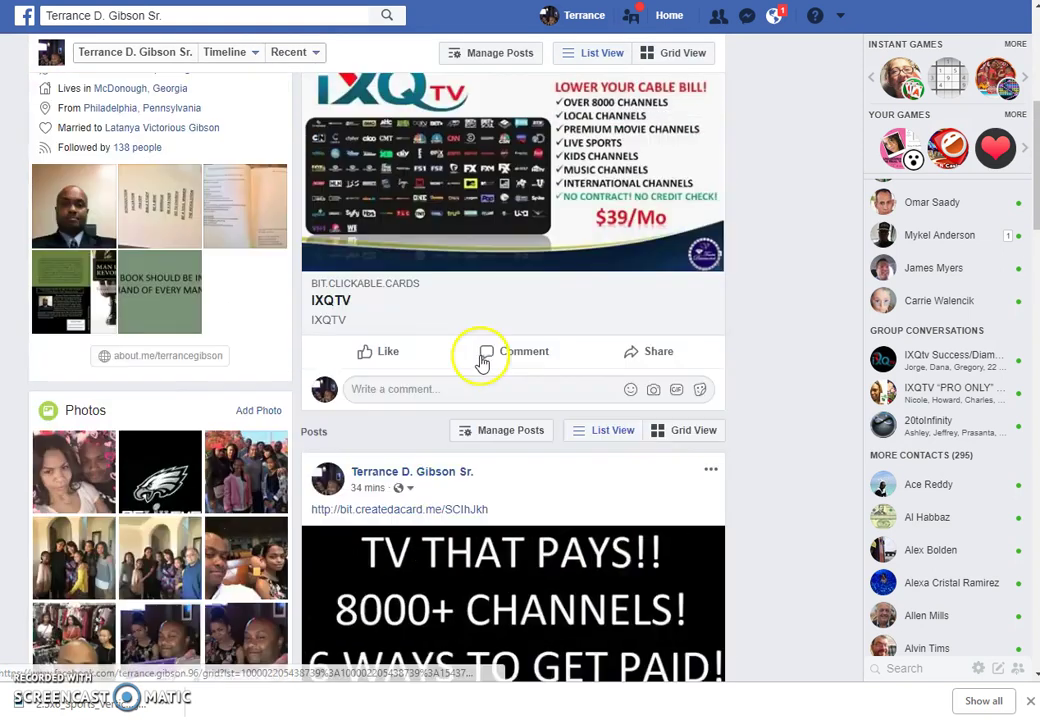
{"action": "scroll", "coordinate": [477, 370], "scroll_direction": "up", "scroll_amount": 1}
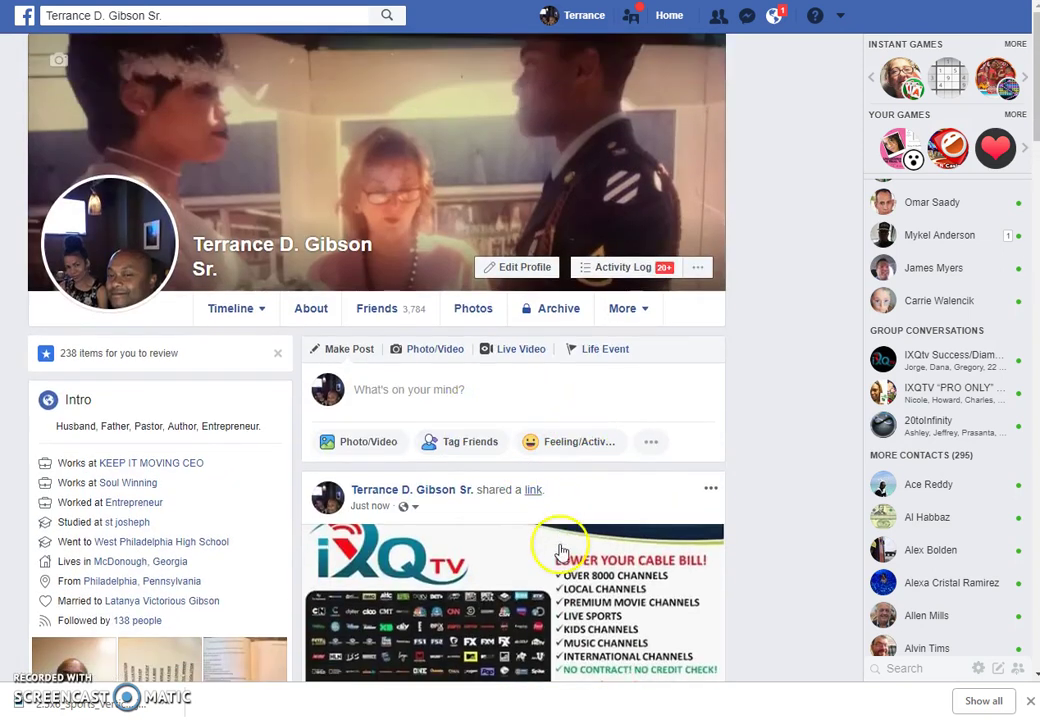
{"action": "scroll", "coordinate": [475, 517], "scroll_direction": "down", "scroll_amount": 2}
{"action": "scroll", "coordinate": [513, 506], "scroll_direction": "up", "scroll_amount": 2}
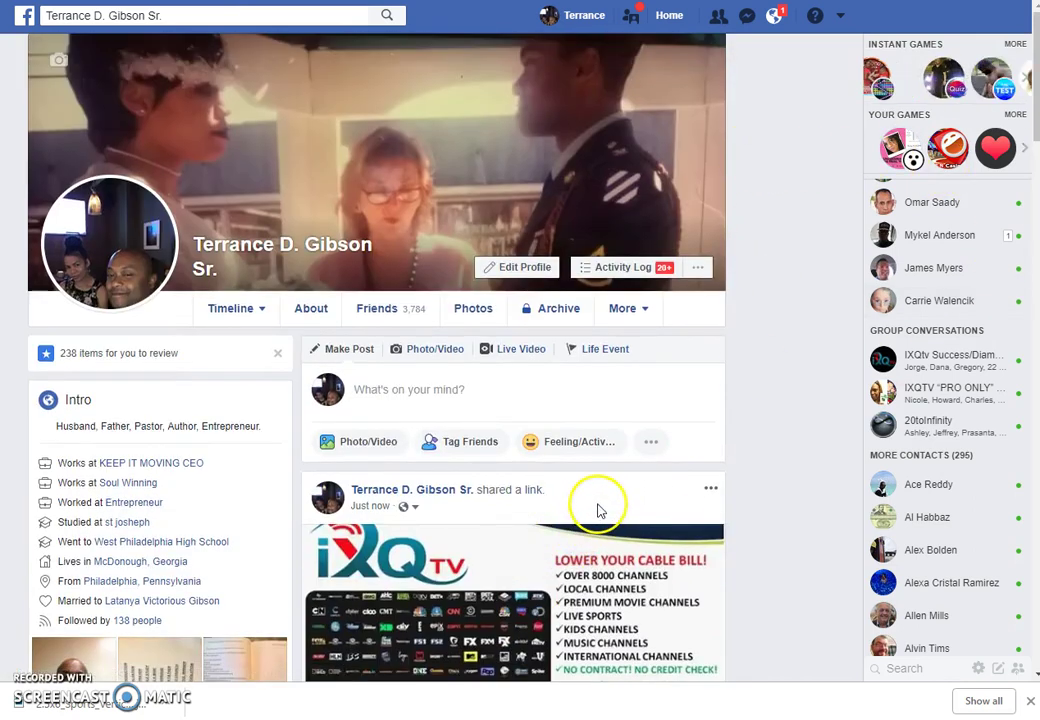
{"action": "scroll", "coordinate": [597, 505], "scroll_direction": "down", "scroll_amount": 3}
{"action": "scroll", "coordinate": [597, 510], "scroll_direction": "down", "scroll_amount": 3}
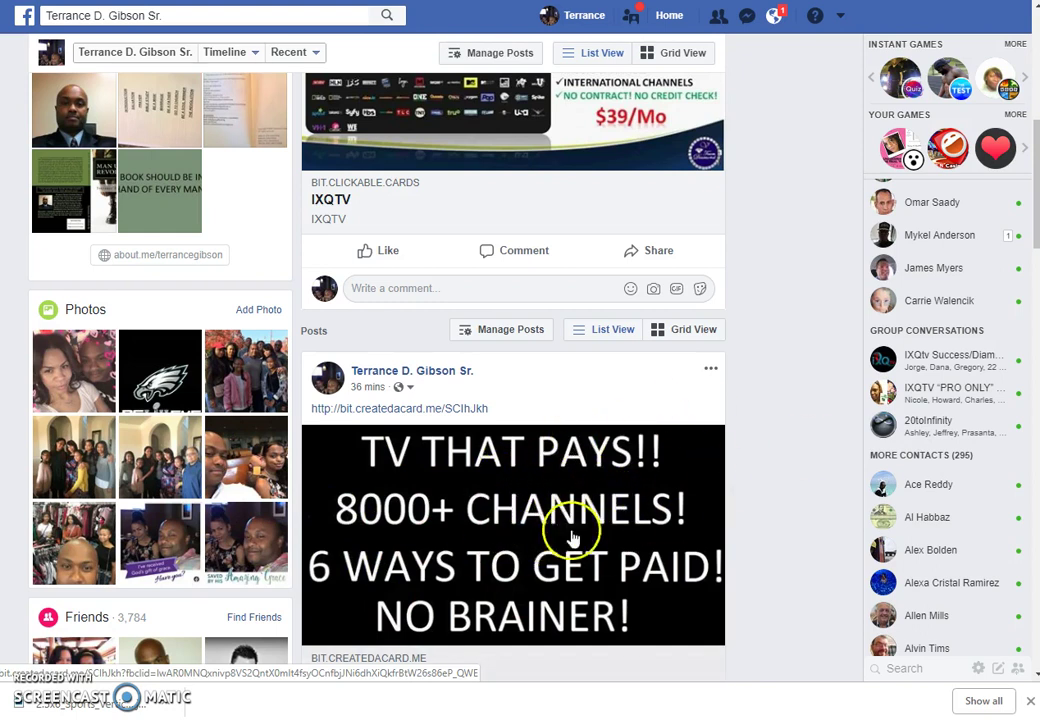
{"action": "scroll", "coordinate": [450, 340], "scroll_direction": "up", "scroll_amount": 5}
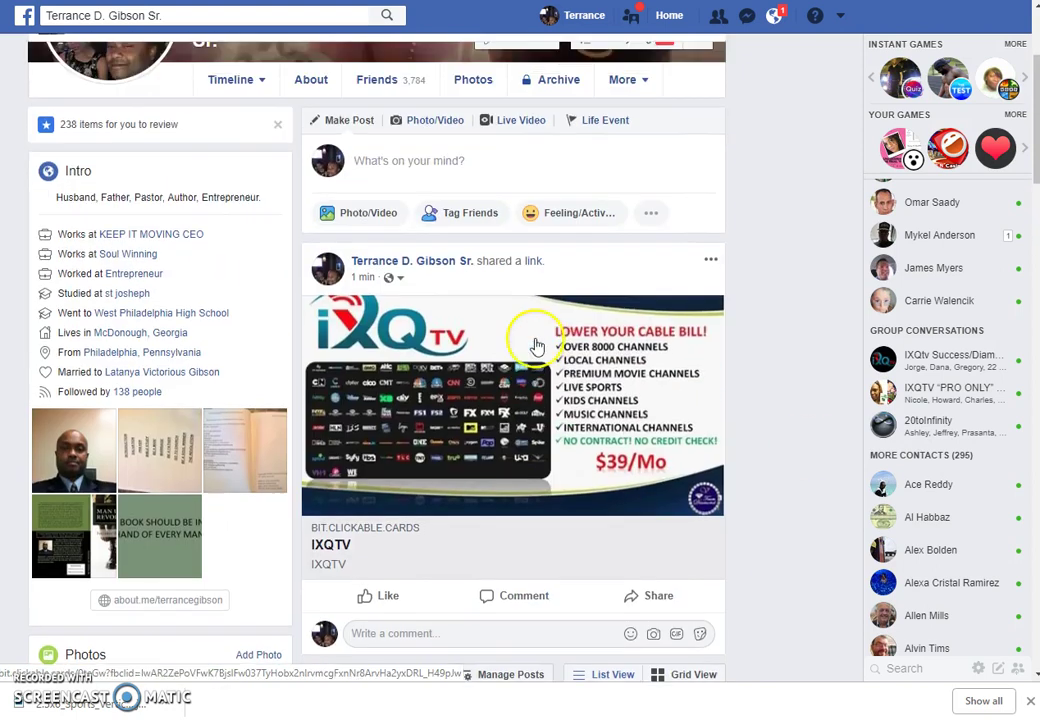
{"action": "scroll", "coordinate": [537, 345], "scroll_direction": "up", "scroll_amount": 3}
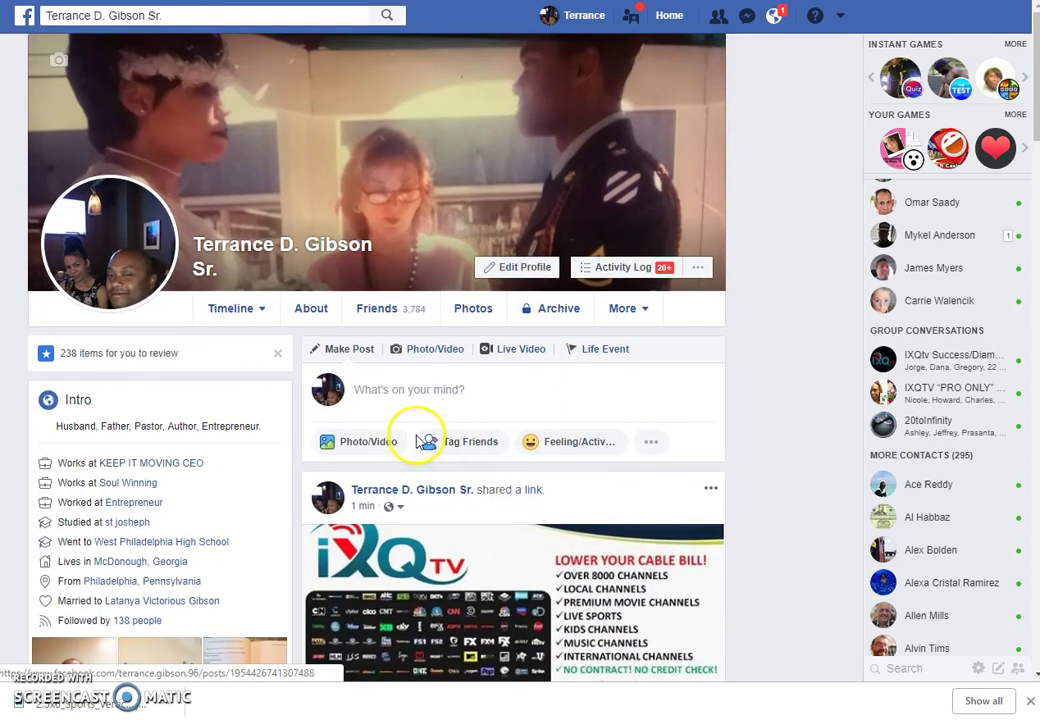
{"action": "scroll", "coordinate": [425, 441], "scroll_direction": "down", "scroll_amount": 2}
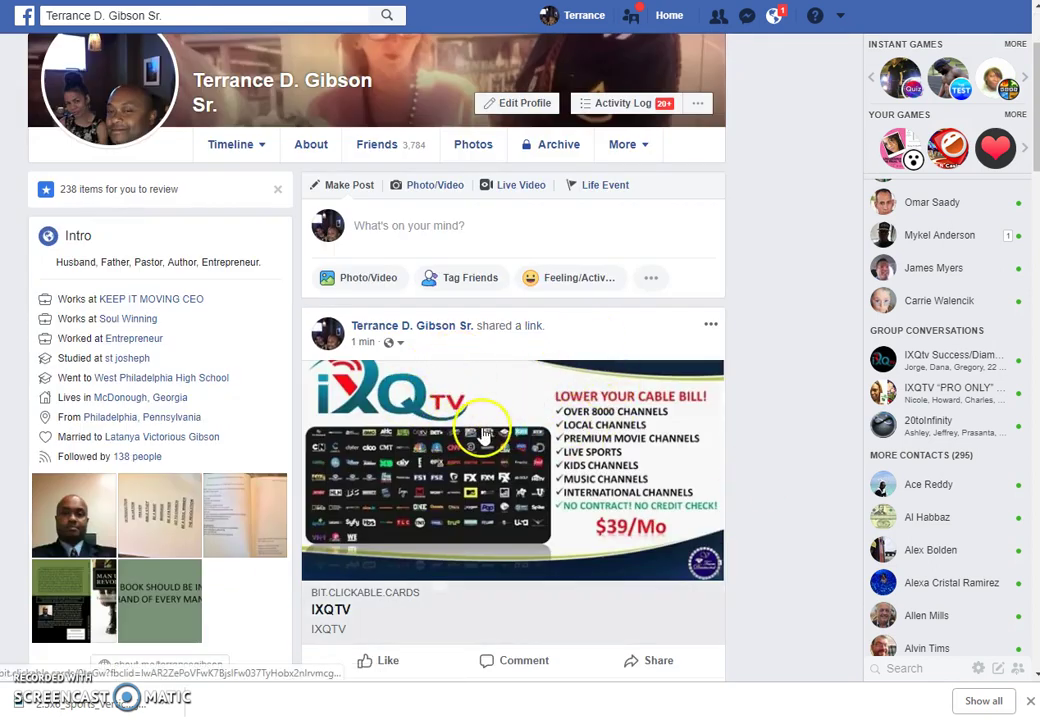
Step: Open the IXQTV clickable card in the timeline post to follow its link
{"action": "left_click", "coordinate": [615, 423]}
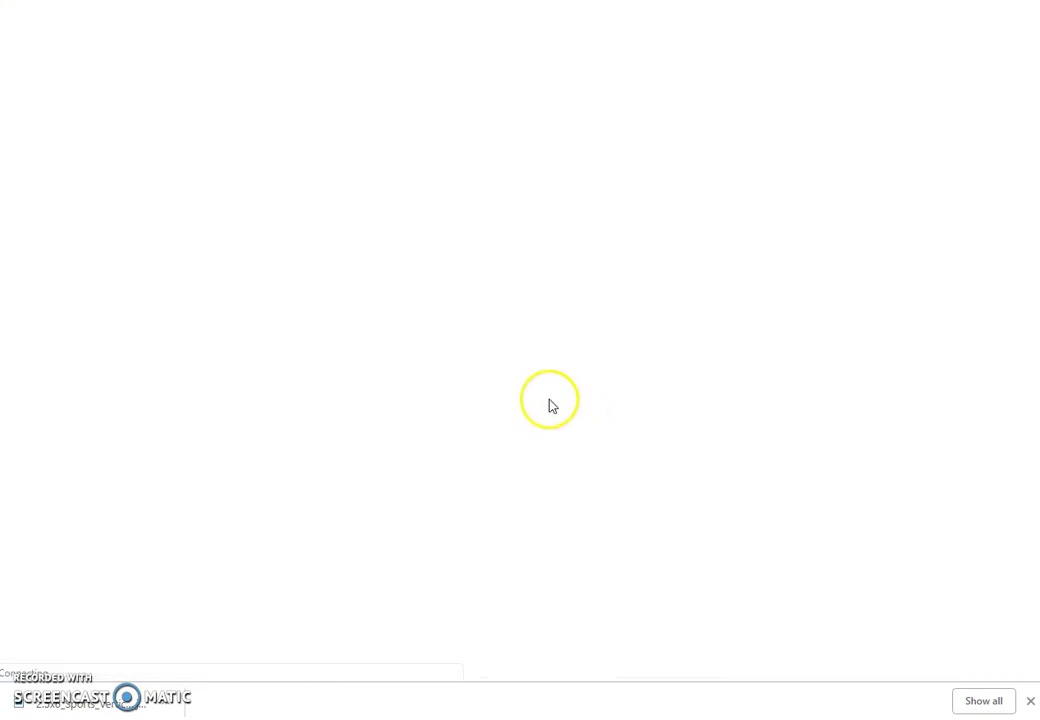